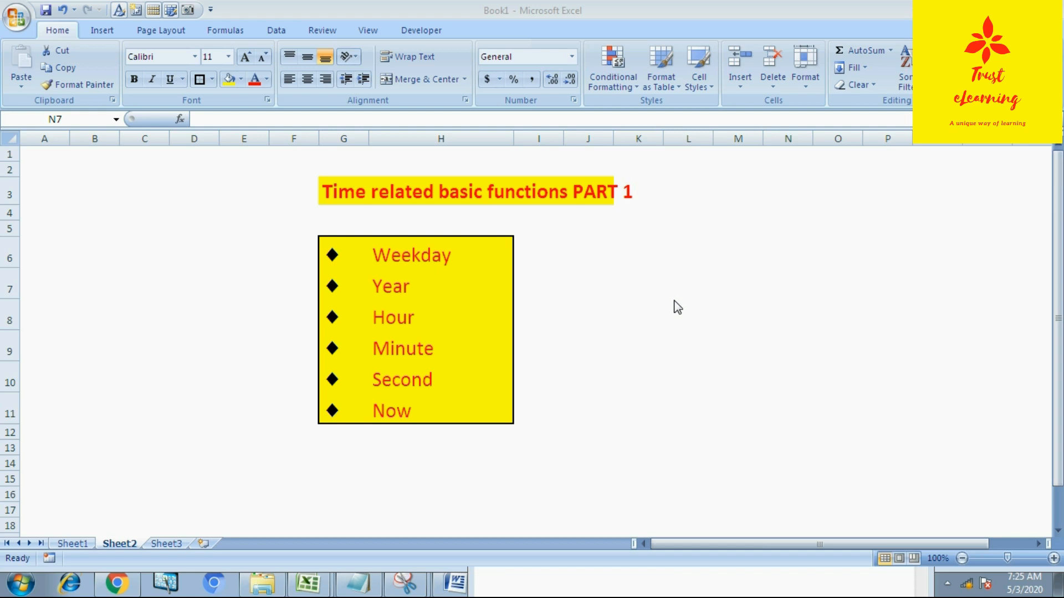
Step: Switch to Sheet1 and enter the formula +weekday(C4) in the Day cell beside the first date
left_click(77, 544)
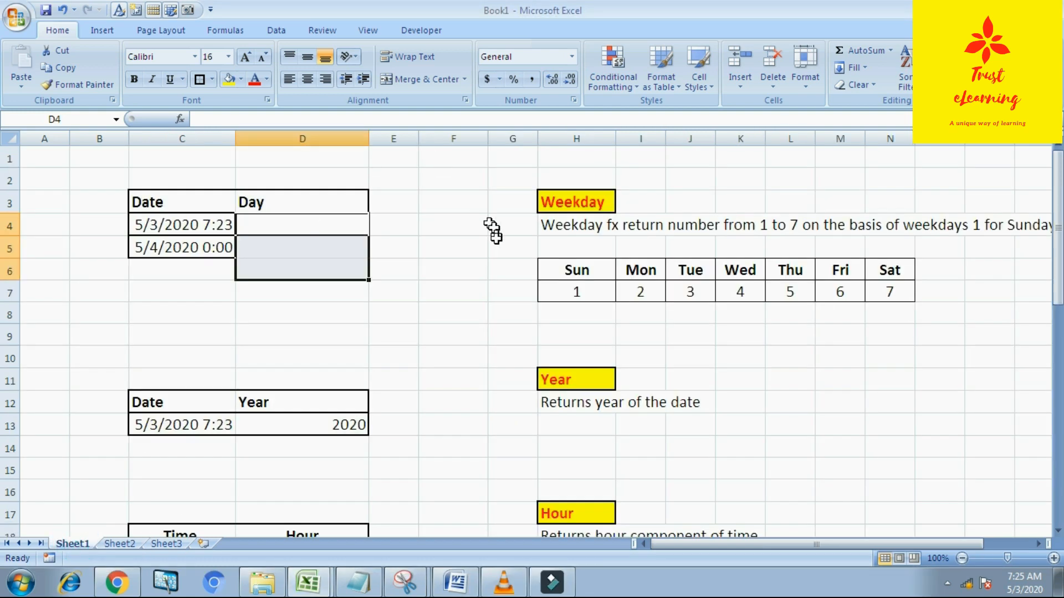
left_click(477, 268)
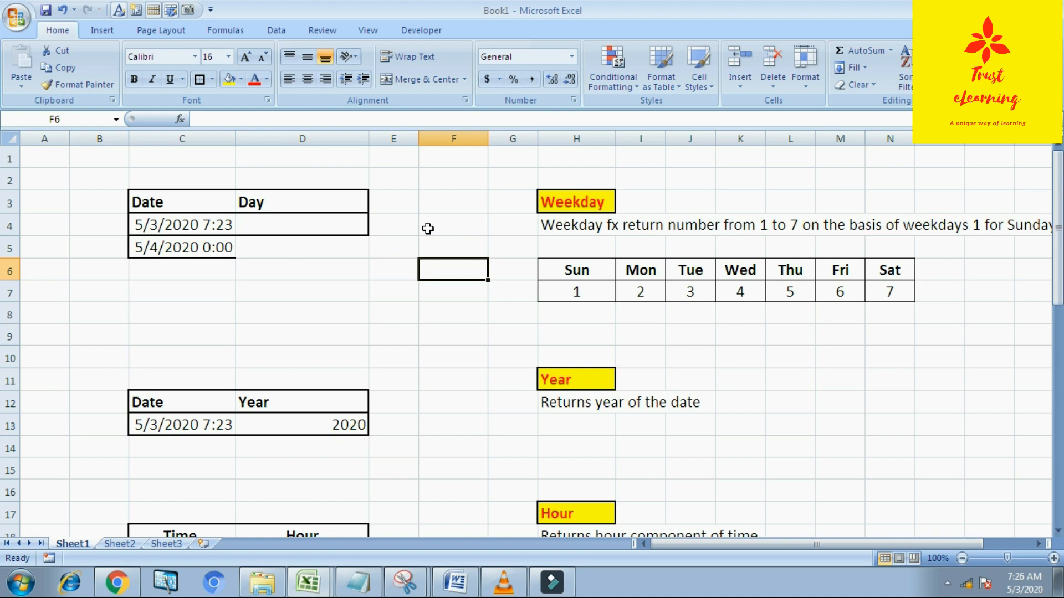
left_click(321, 228)
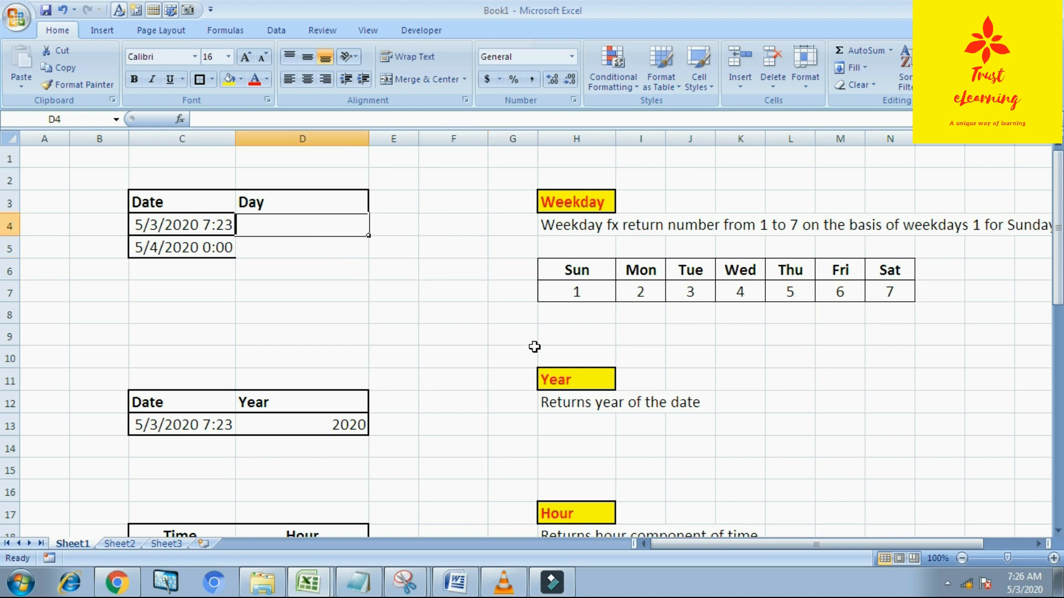
type("+")
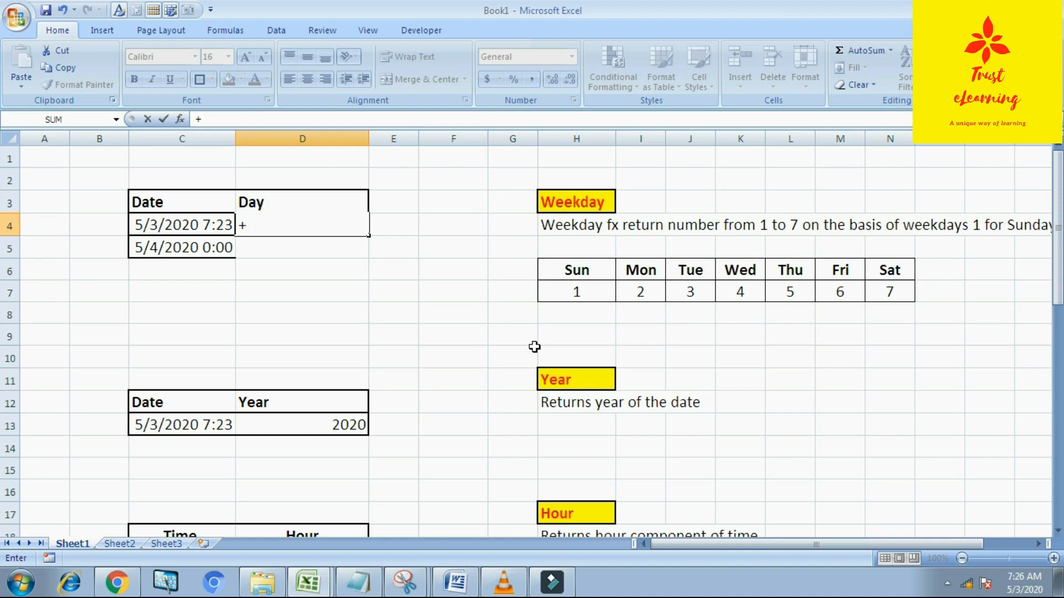
type("weekd")
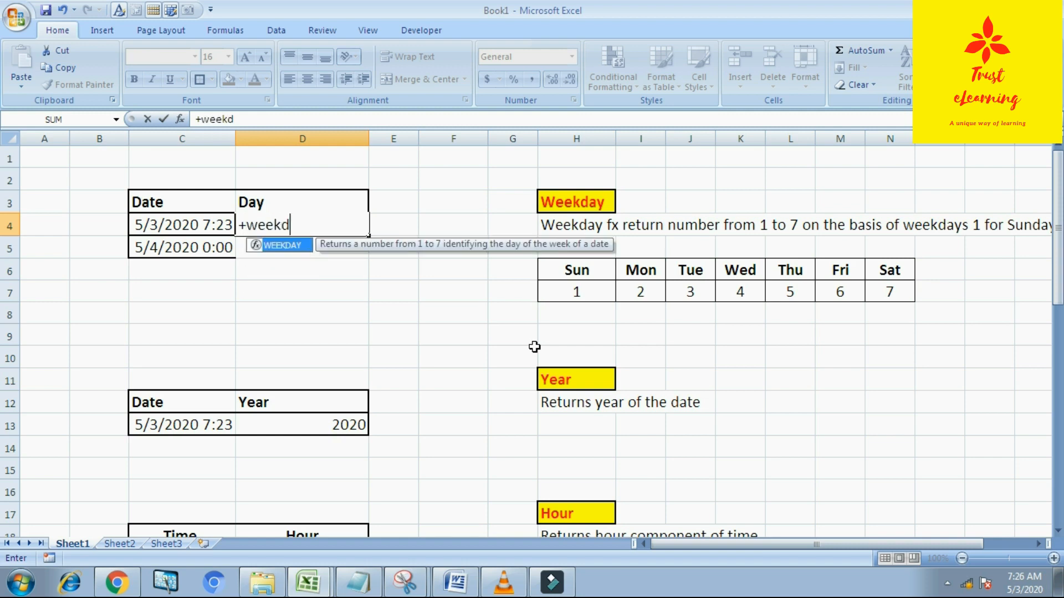
type("ay(")
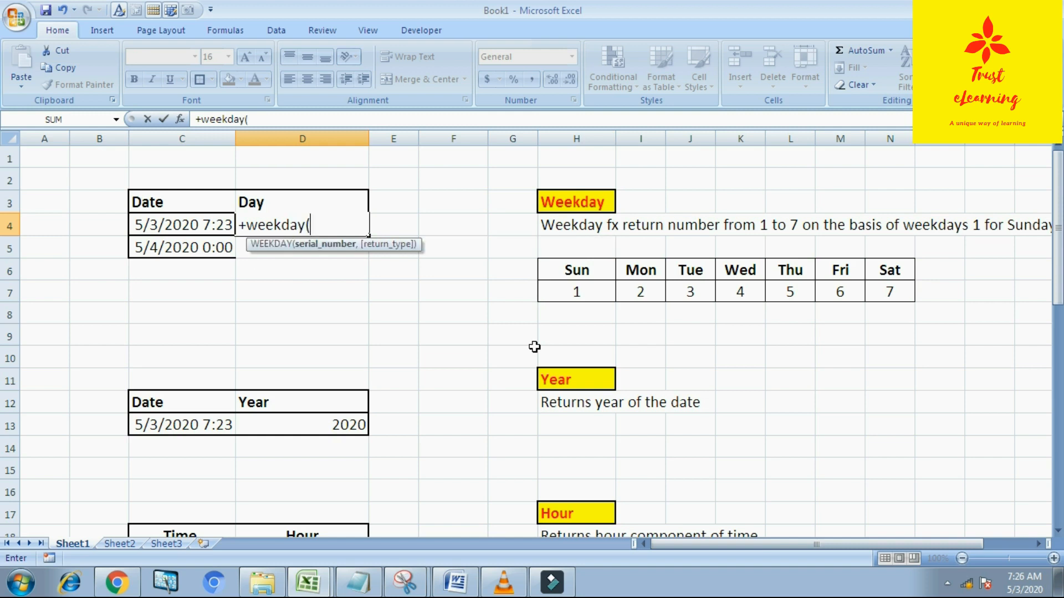
left_click(222, 229)
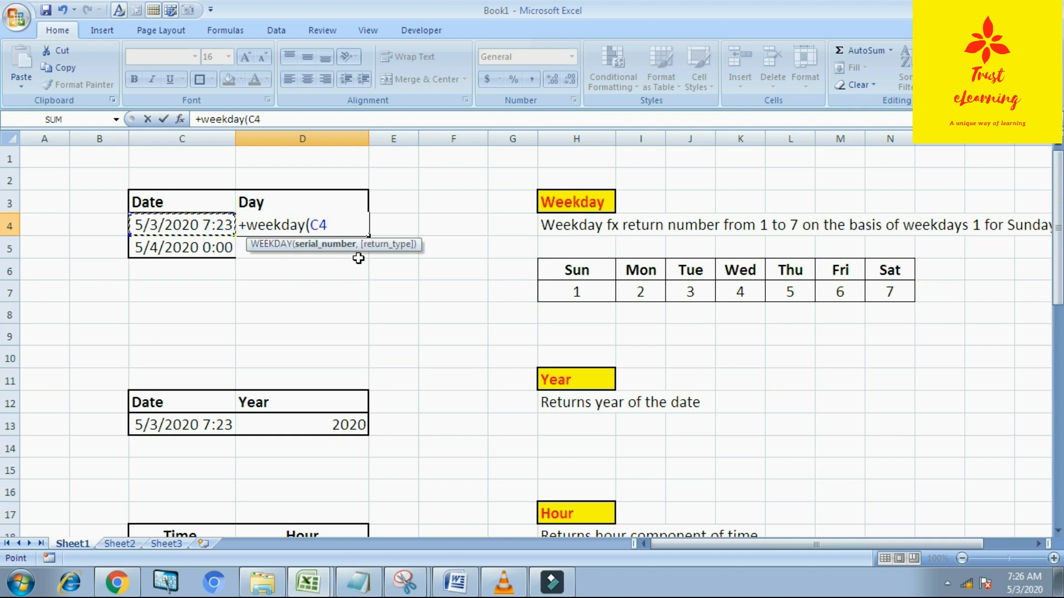
type(")")
key("Return")
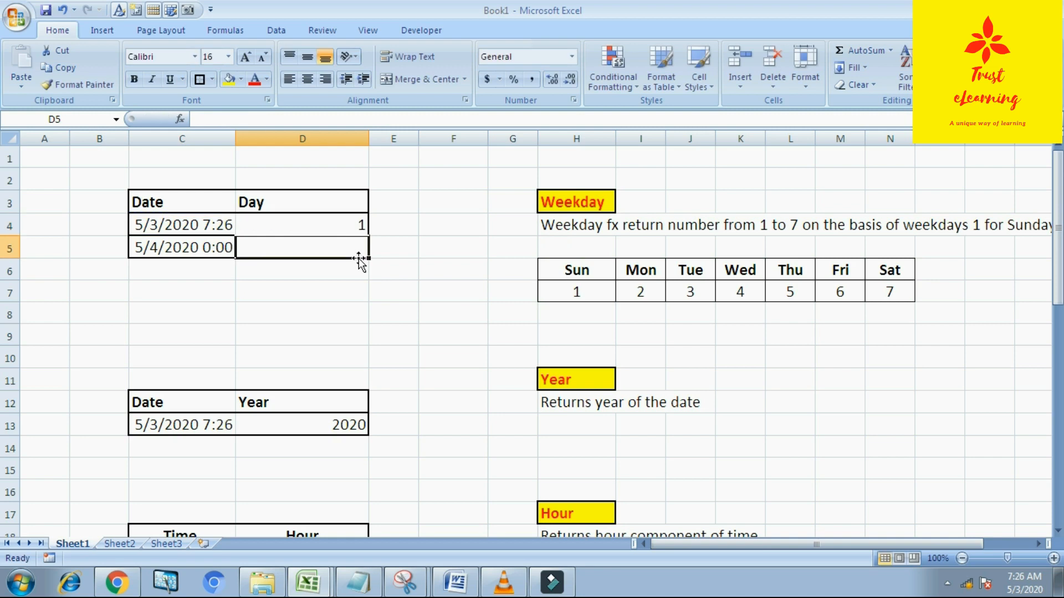
key("Up")
key("Down")
key("Right")
key("Right")
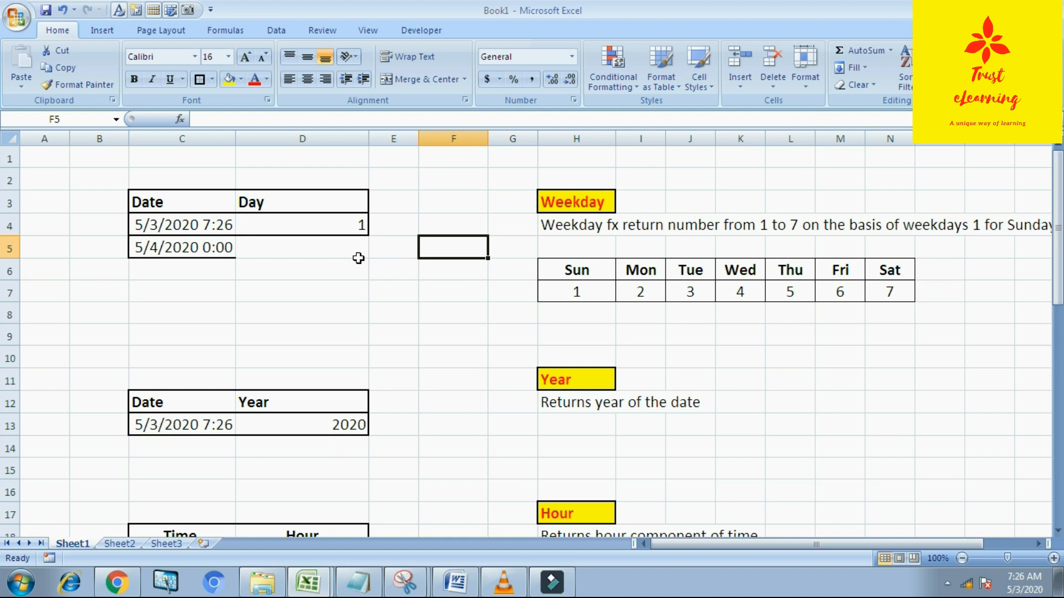
key("Left")
key("Left")
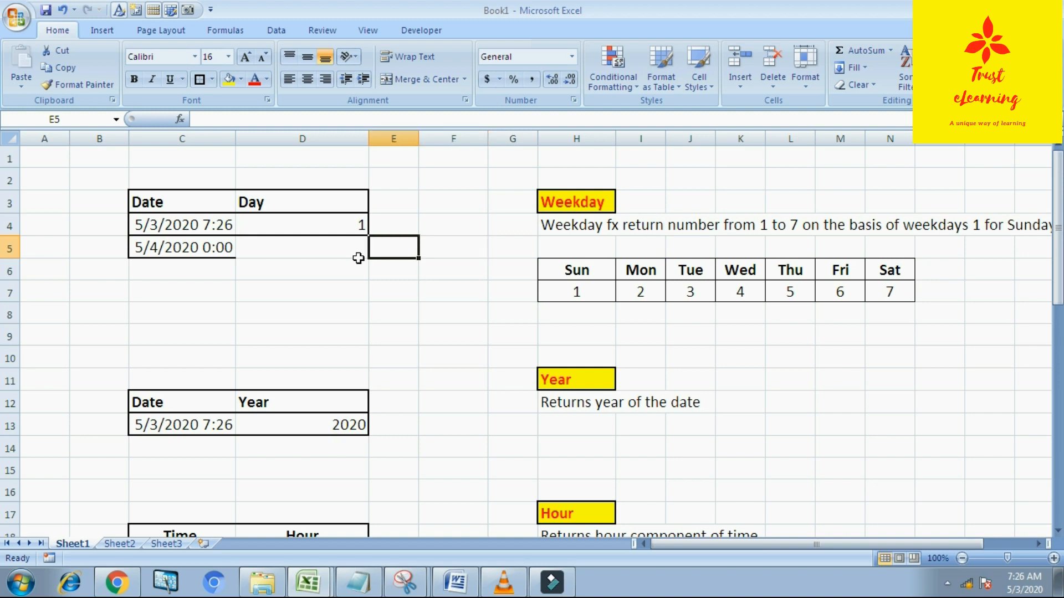
Step: Try entering the misspelled formula +weekup(C5) in the Day cell beside the second date
type("+w")
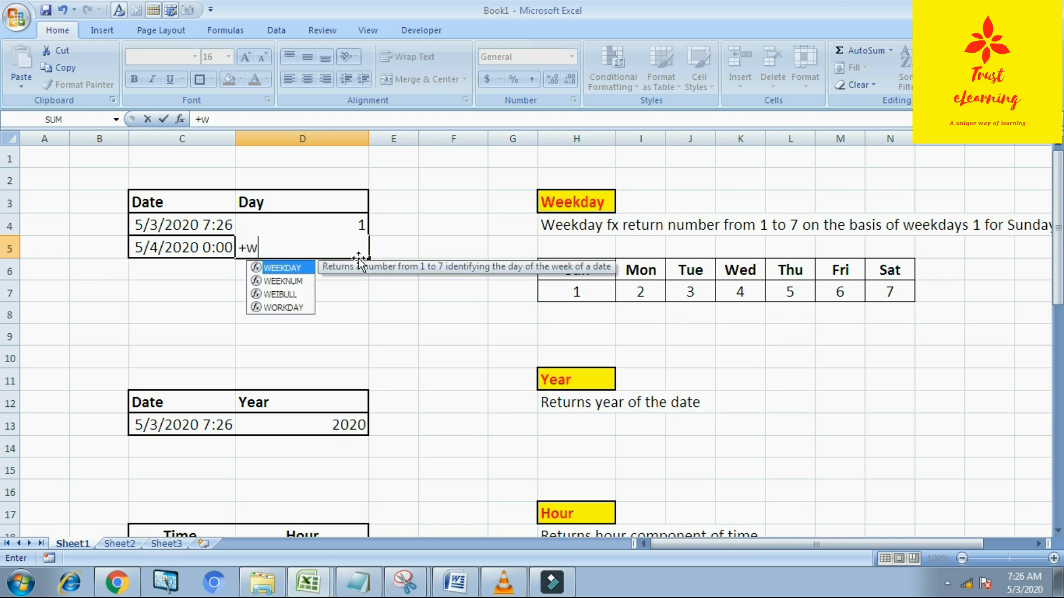
type("eekup(")
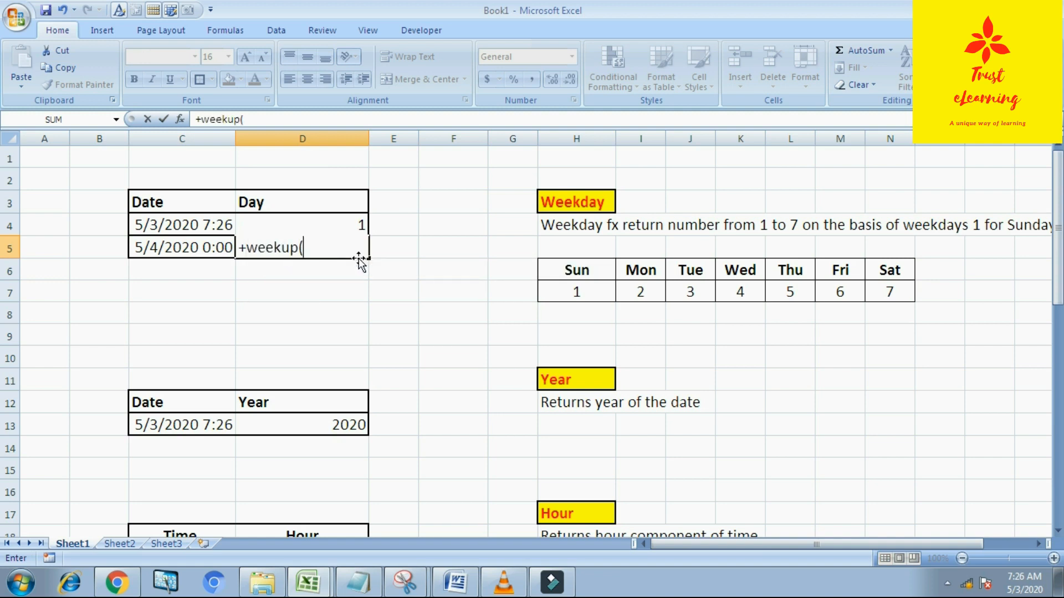
left_click(181, 258)
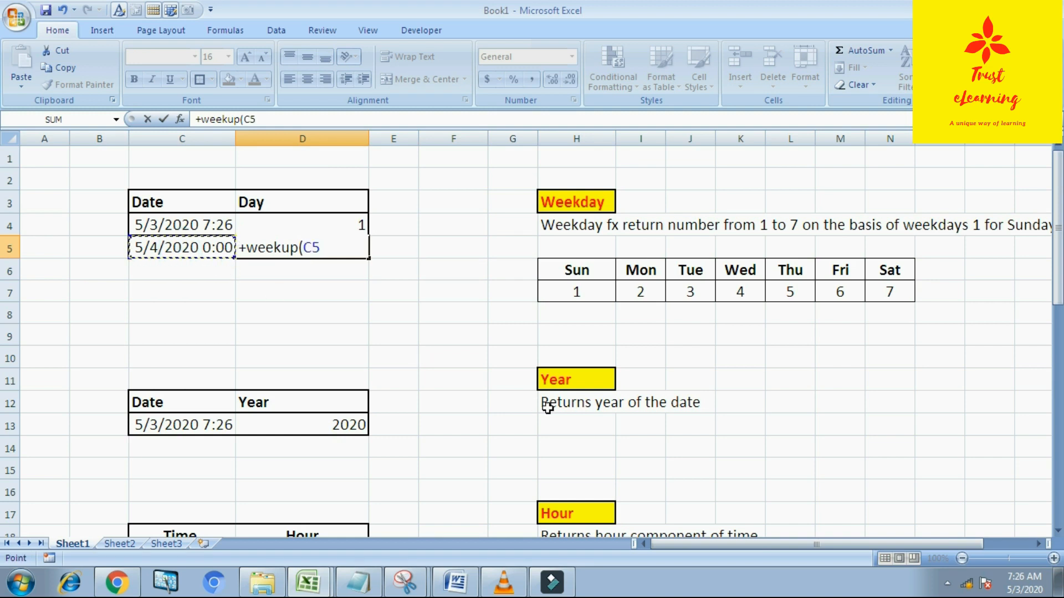
type(")")
key("Return")
Step: Re-enter the Day cell beside the second date as +weekday(C5)
key("Up")
type("+")
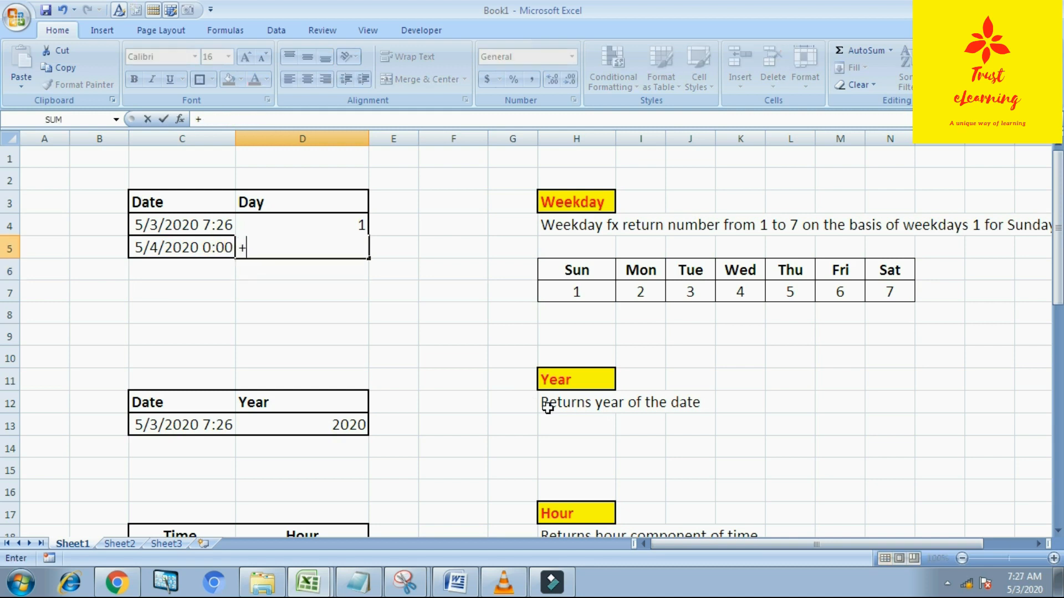
type("weekday(")
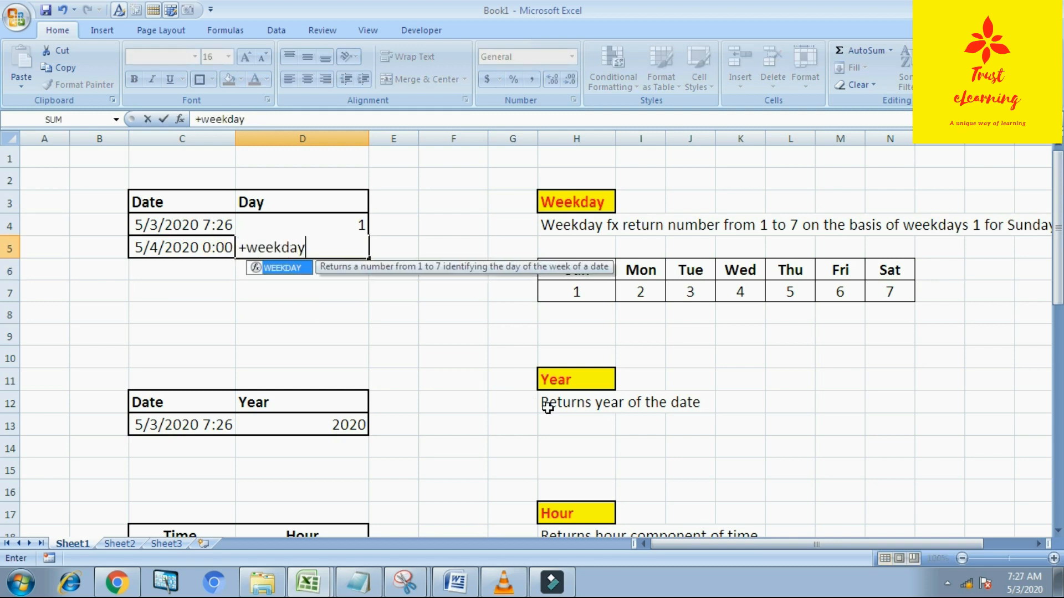
left_click(190, 253)
type(")")
key("Return")
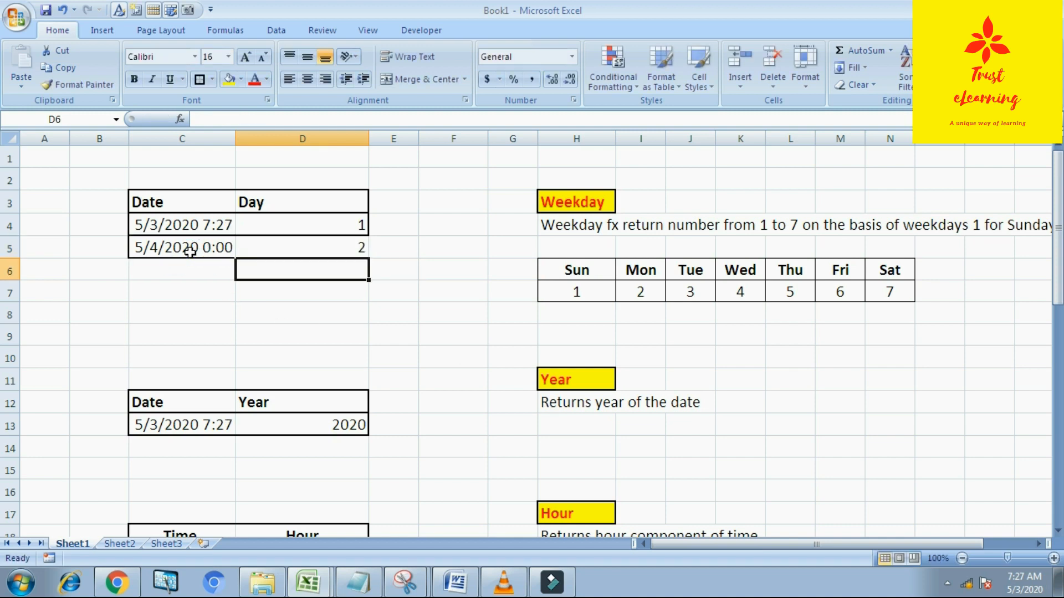
key("Right")
key("Right")
key("Down")
key("Down")
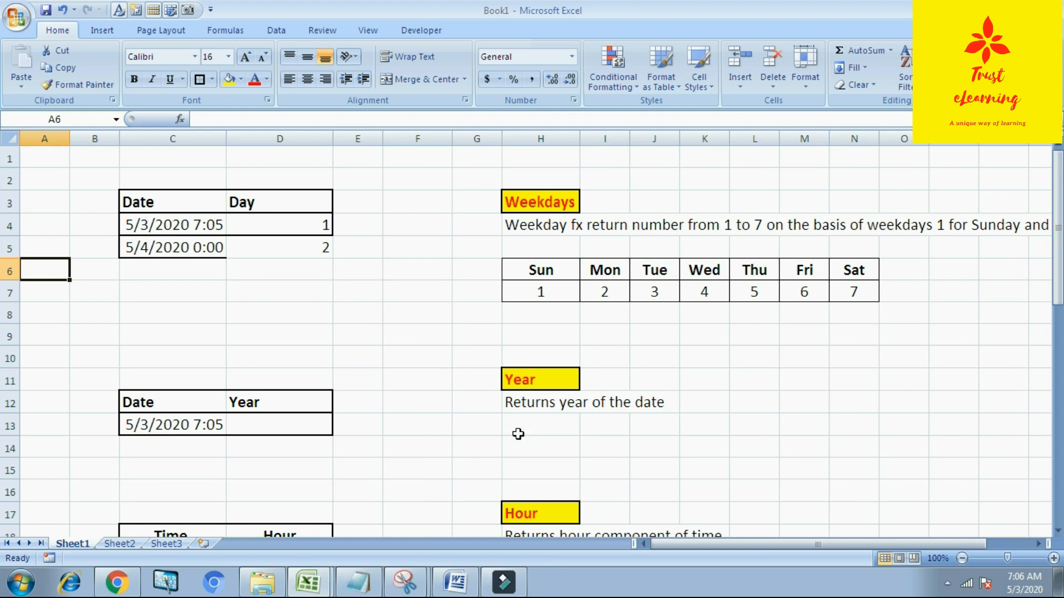
Step: Enter the formula +year(C13) in the Year cell beside the date
left_click(300, 416)
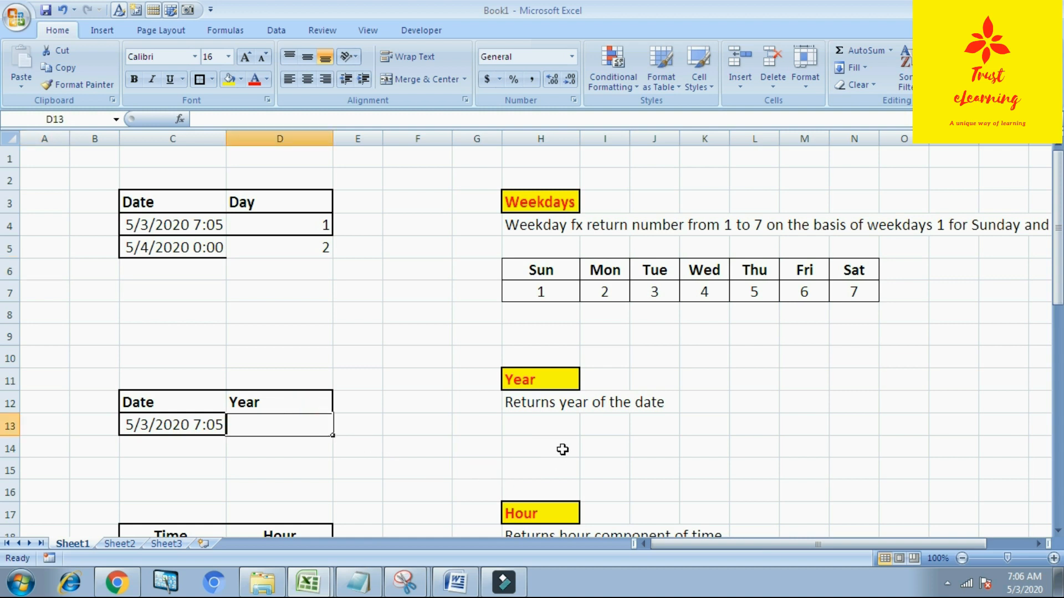
type("+year(")
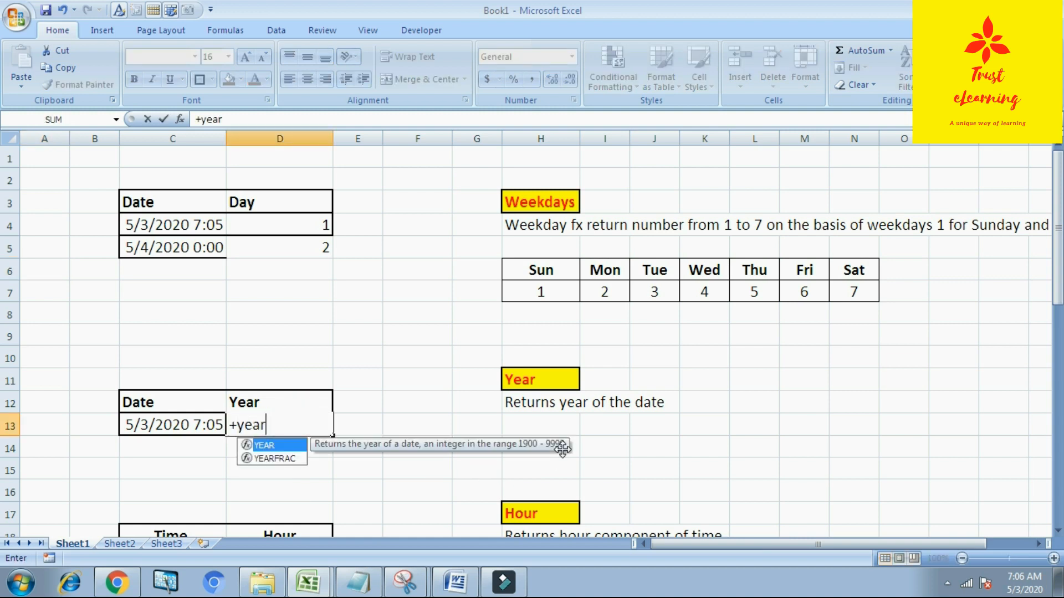
left_click(160, 428)
key("Return")
key("Up")
key("Down")
key("Right")
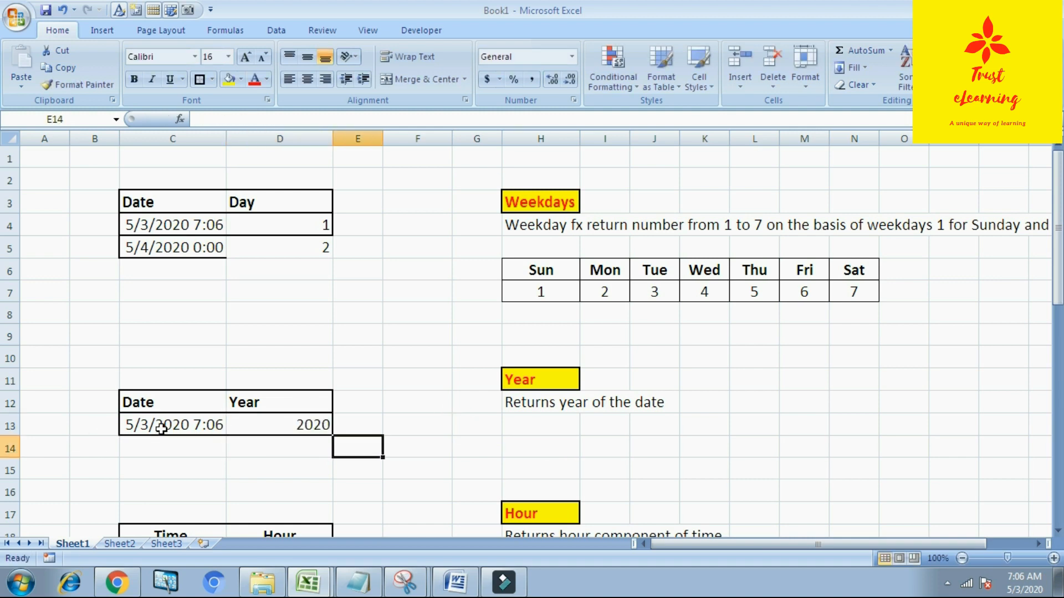
key("Right")
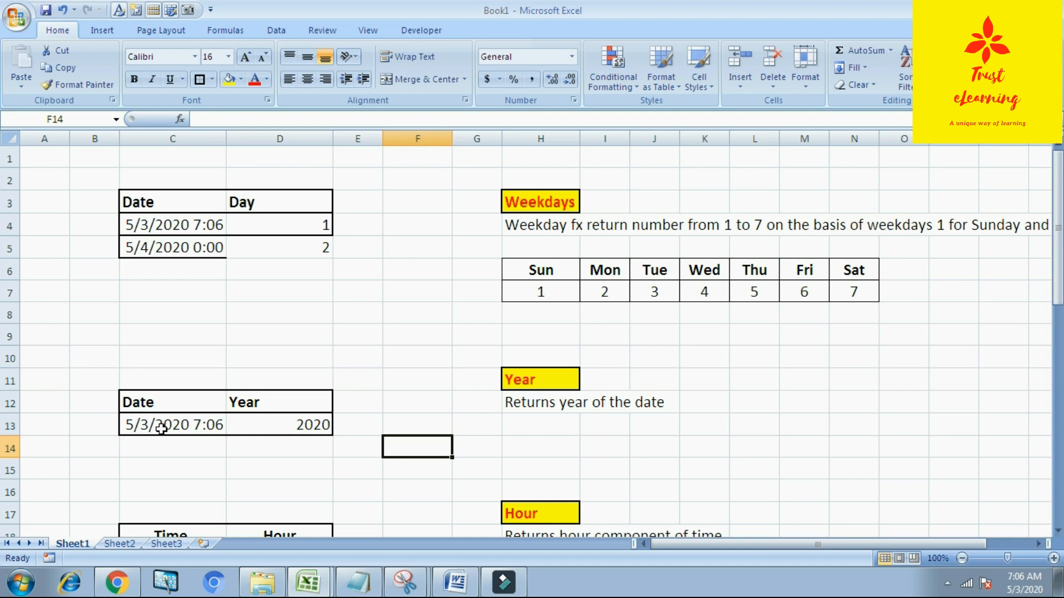
scroll(166, 429, "down", 2)
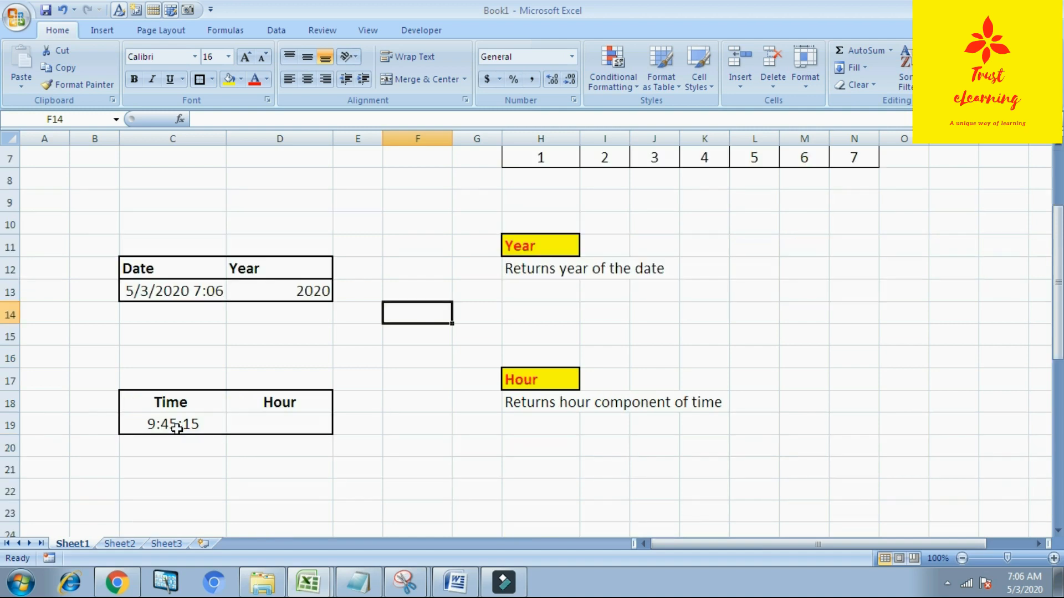
scroll(197, 433, "up", 1)
scroll(299, 428, "down", 4)
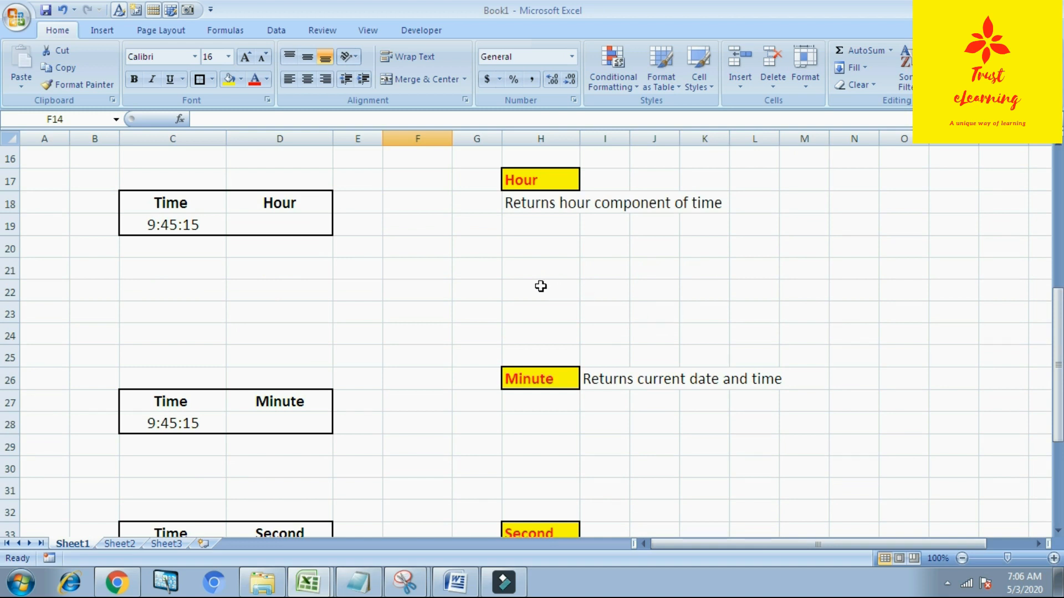
Step: Examine the time value stored in the Time cell next to the Hour column
left_click(285, 222)
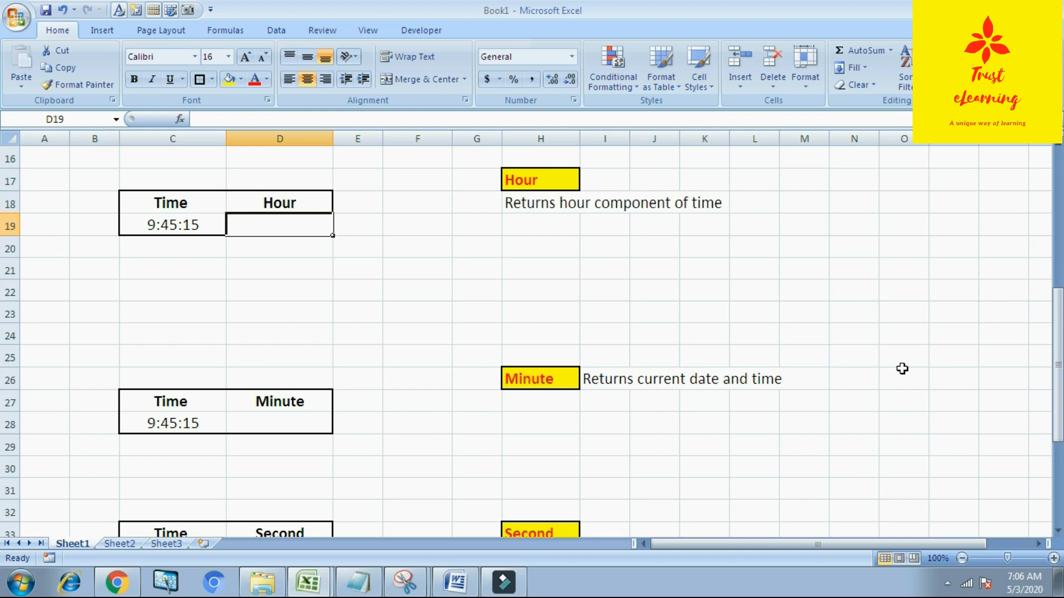
key("Left")
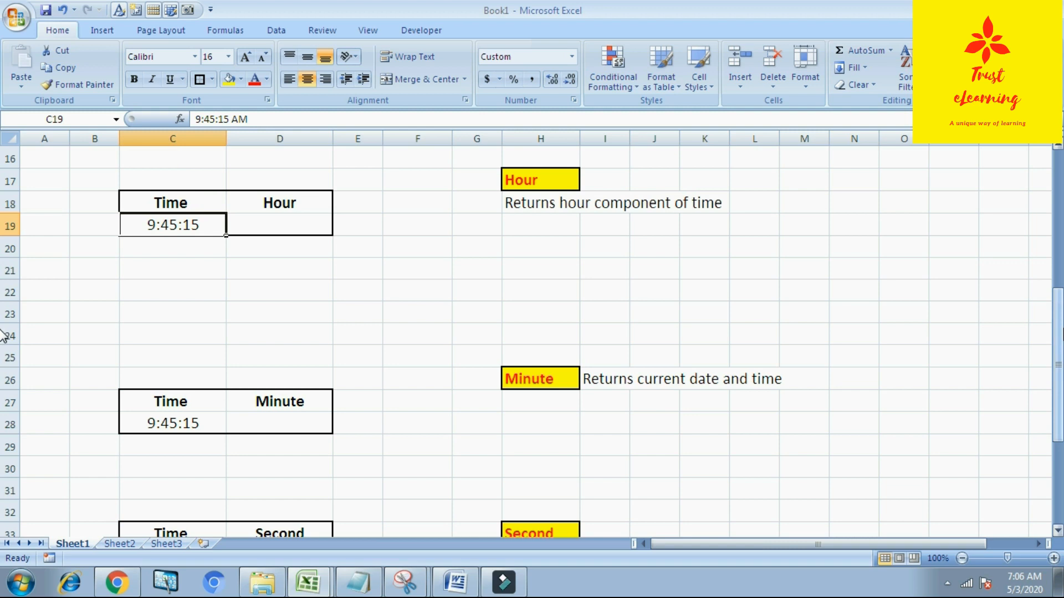
key("Left")
key("Left")
key("Right")
key("Right")
key("Right")
key("Right")
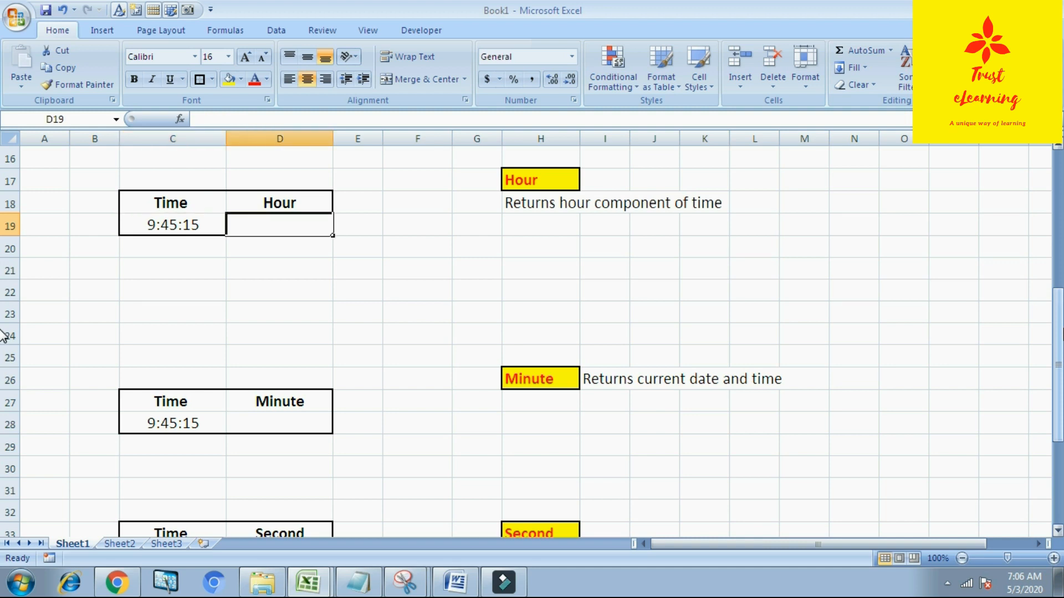
key("Left")
key("Right")
key("Left")
Step: Enter the formula +hour(C19) in the Hour cell beside the time
type("+")
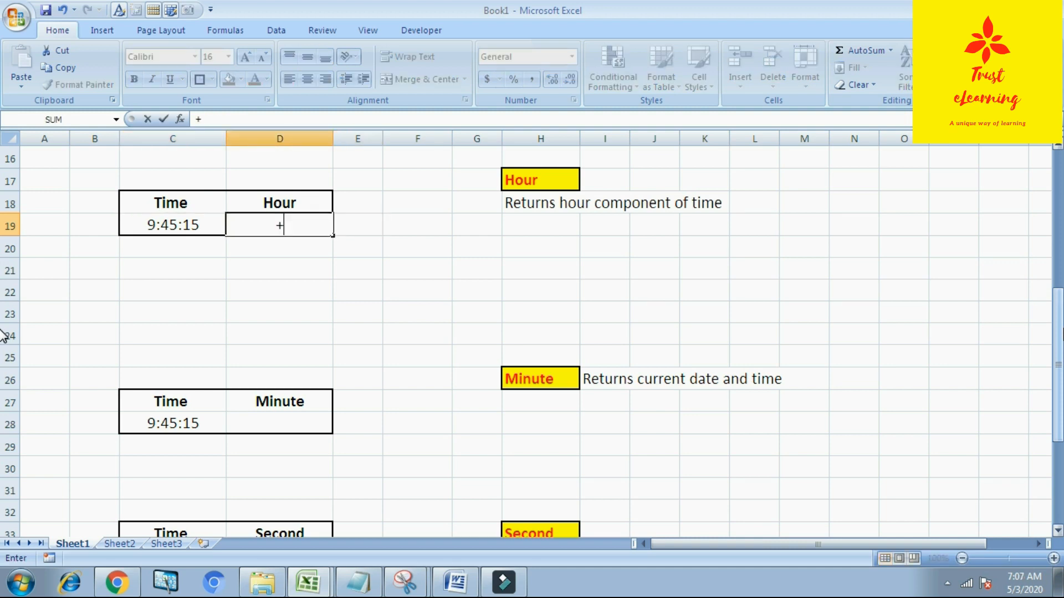
type("hour(")
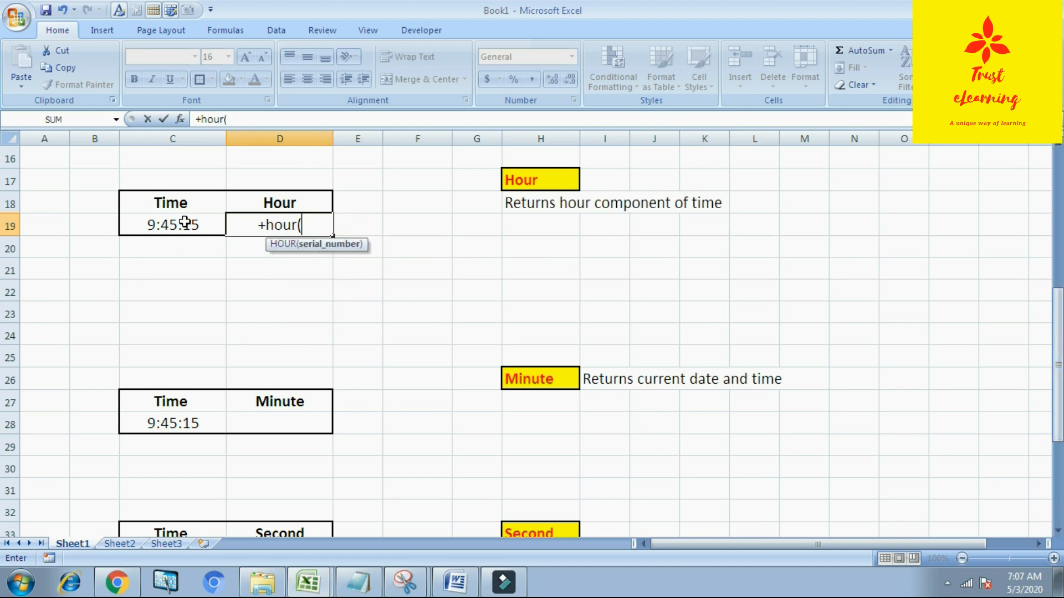
left_click(191, 222)
type(")")
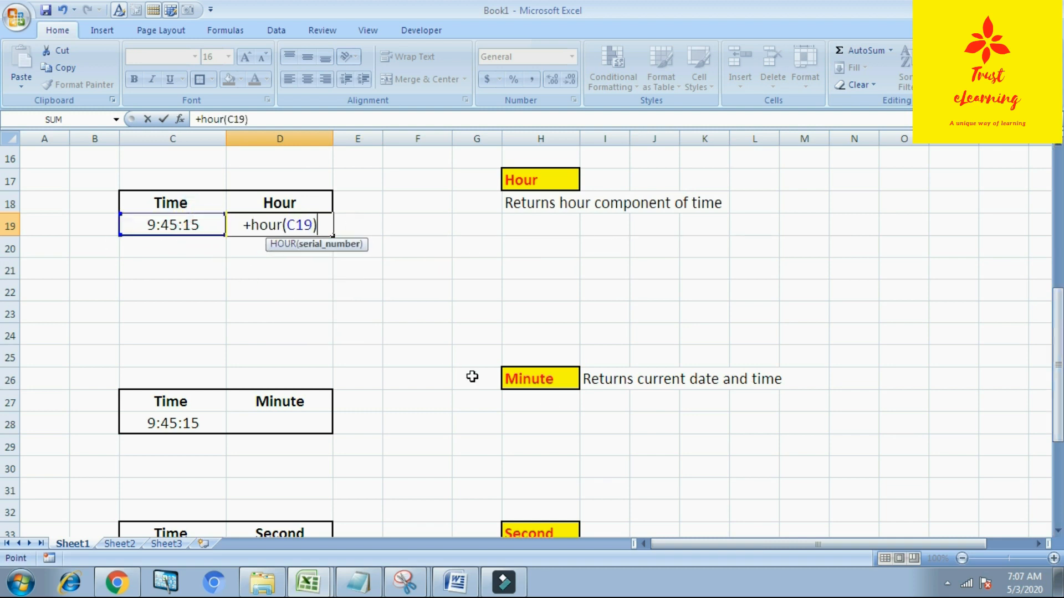
key("Return")
key("Up")
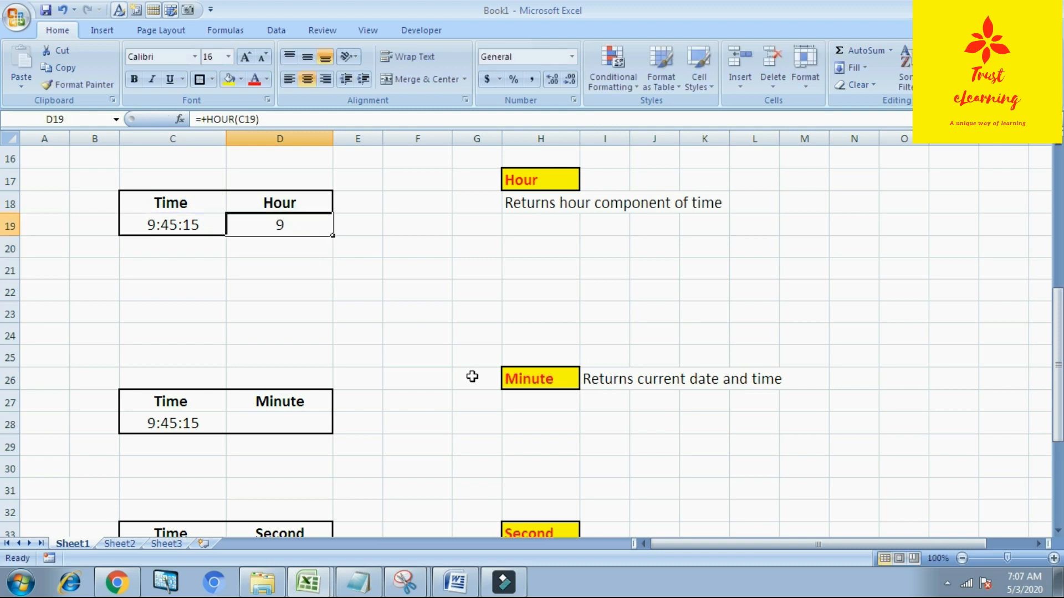
key("Down")
Step: Enter the time 9:45:15 in cell B21
key("Left")
key("Left")
key("Down")
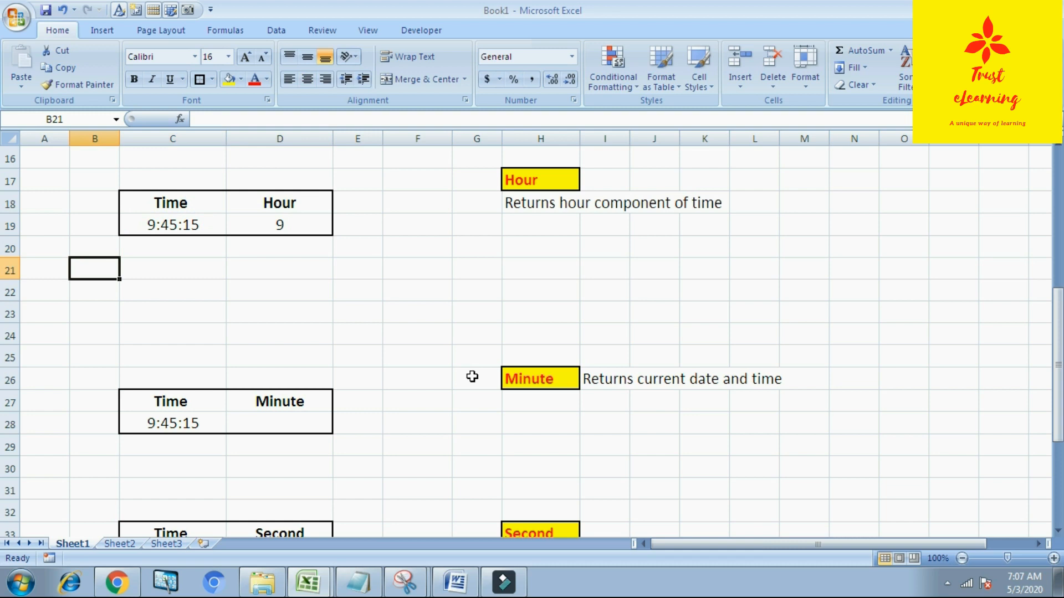
type("\"")
key("Escape")
type("9")
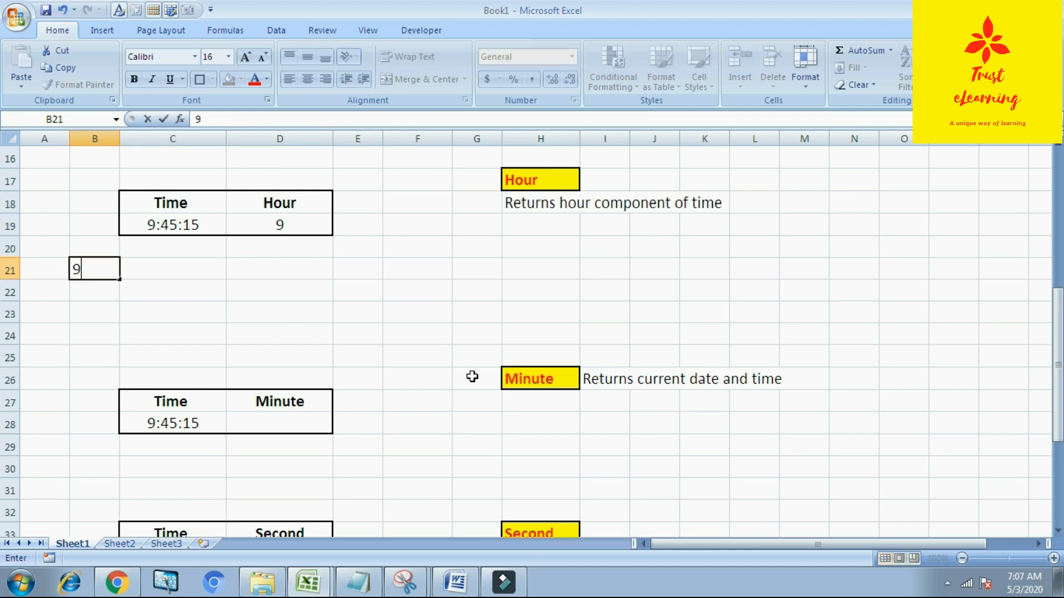
type(":45:15")
key("Tab")
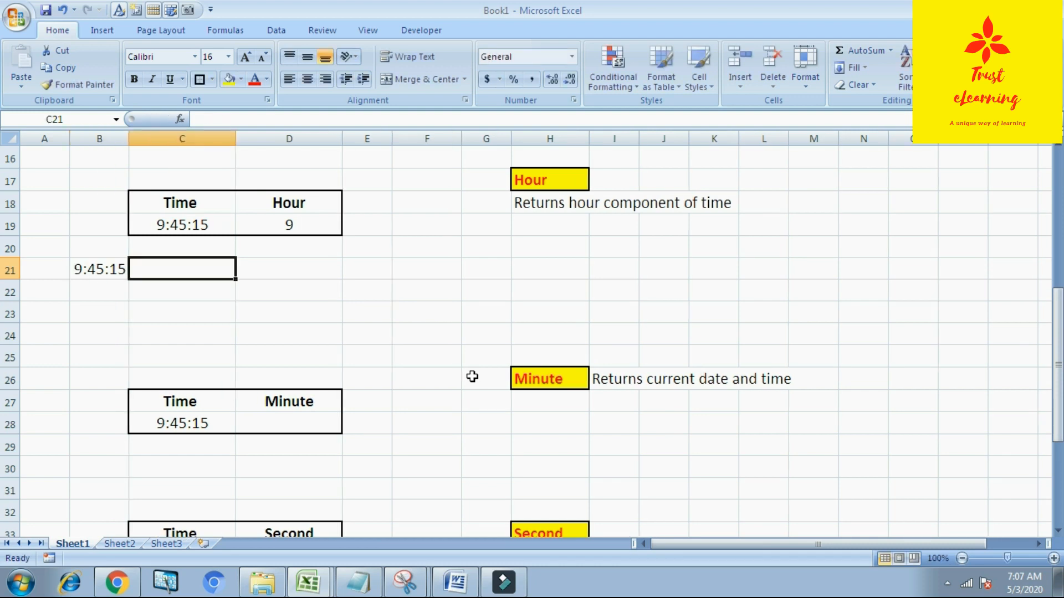
Step: Enter the time 16:50:25 in cell C21
type("16:")
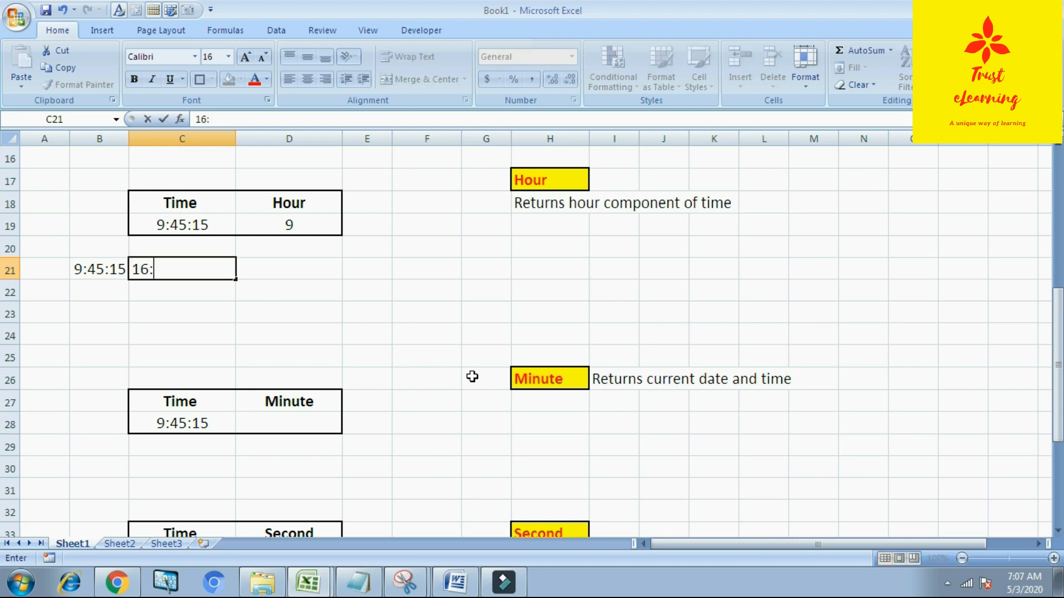
type("50:25")
key("Tab")
key("Left")
key("Left")
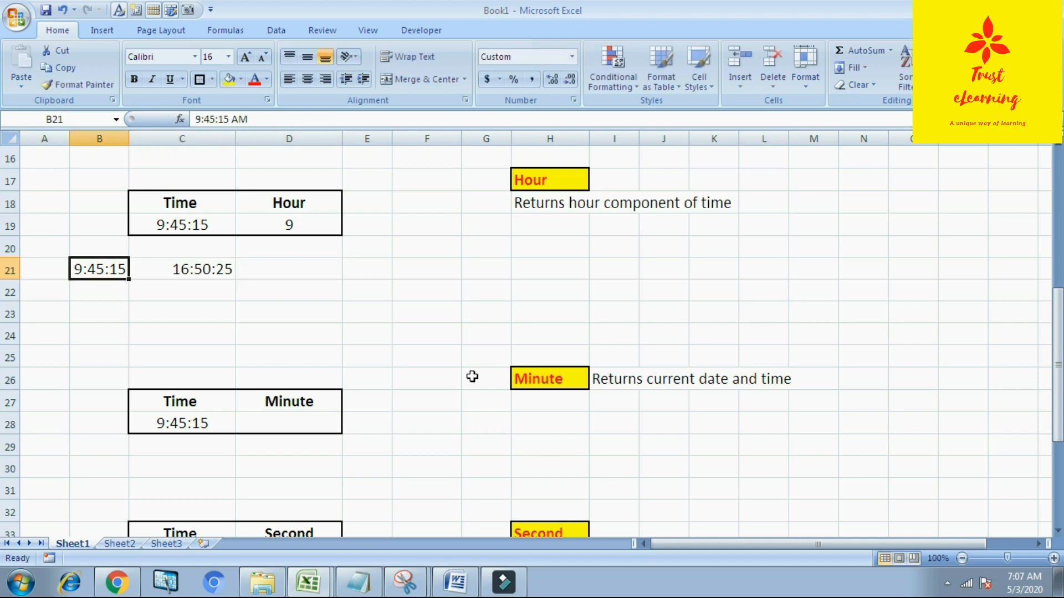
Step: Enter the formula +hour(C21-B21) in cell D21 to get the hour difference between the two times
key("Right")
key("Right")
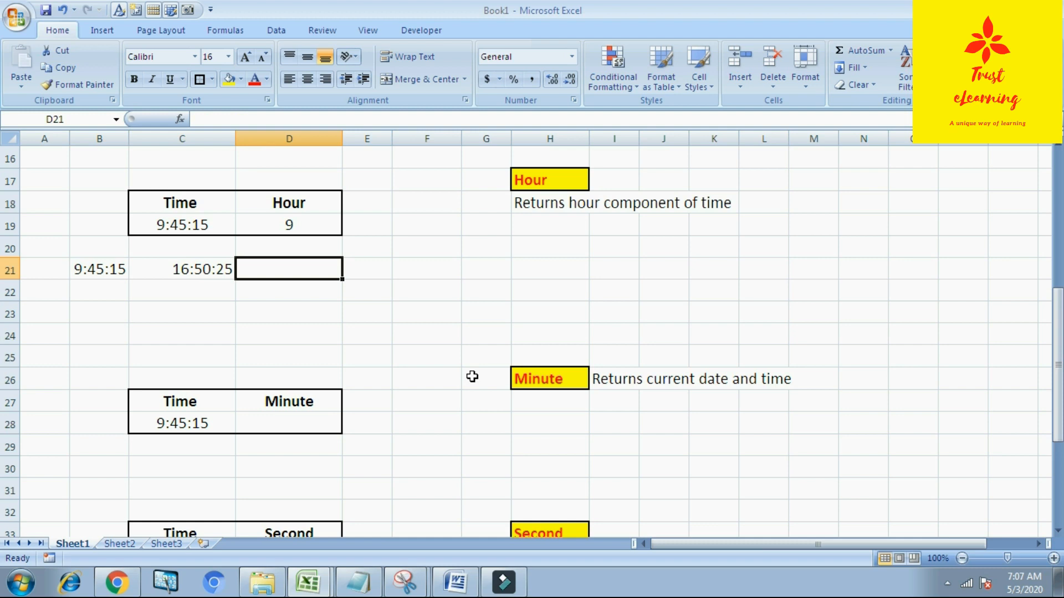
type("+")
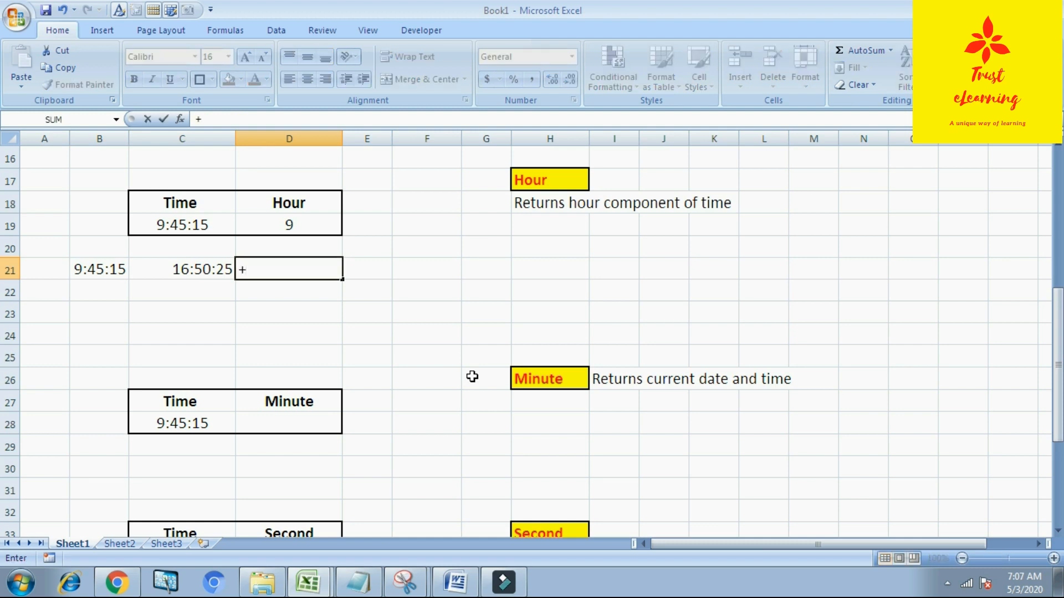
type("hour(")
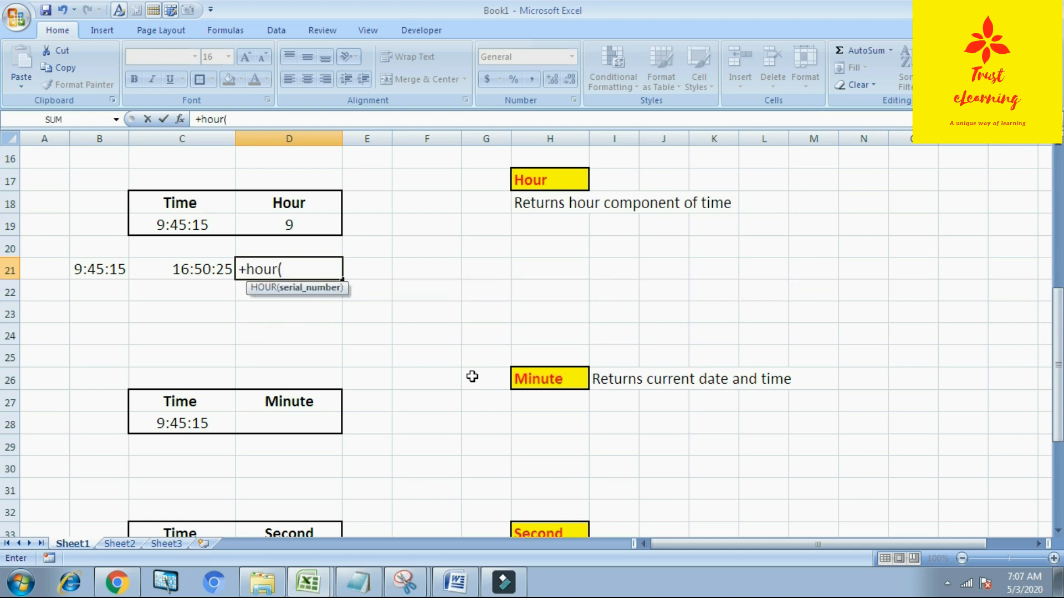
key("Left")
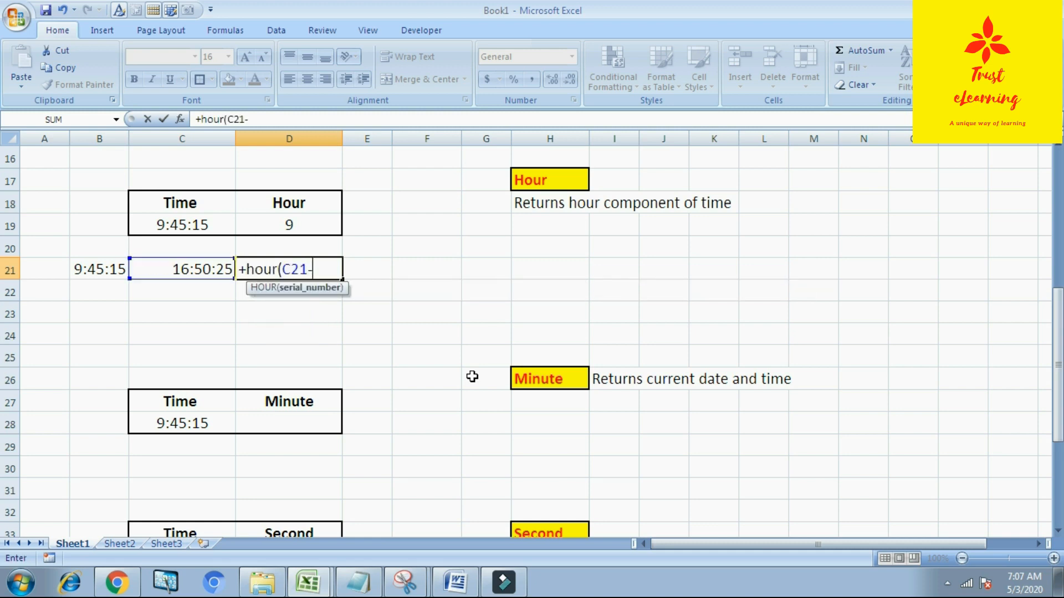
type("-")
key("Left")
key("Left")
key("Return")
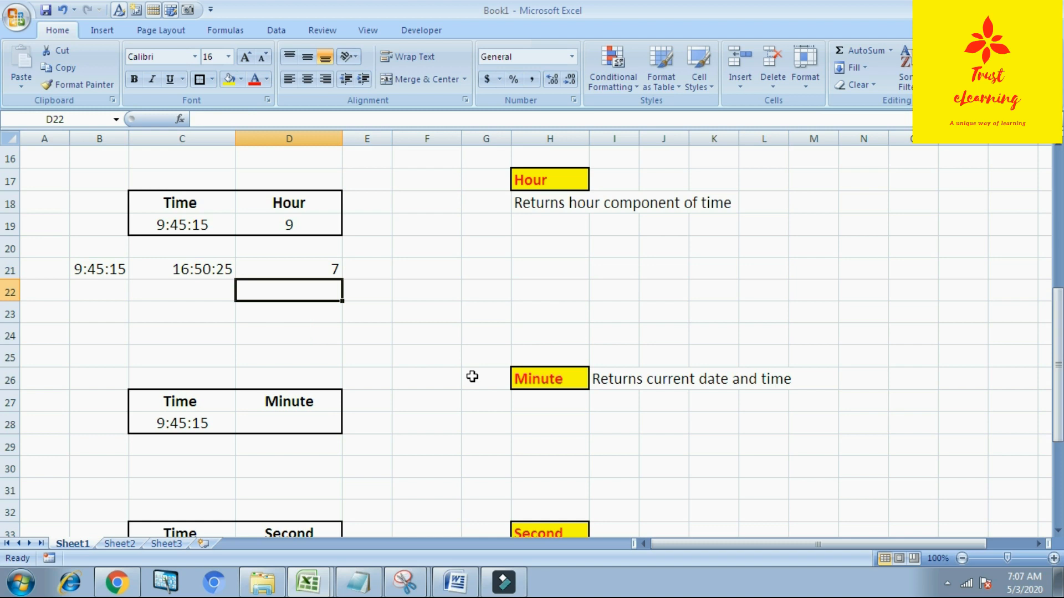
Step: Enter the formula +minute(C28) in the Minute cell beside the time in row 28
key("Up")
key("Right")
key("Right")
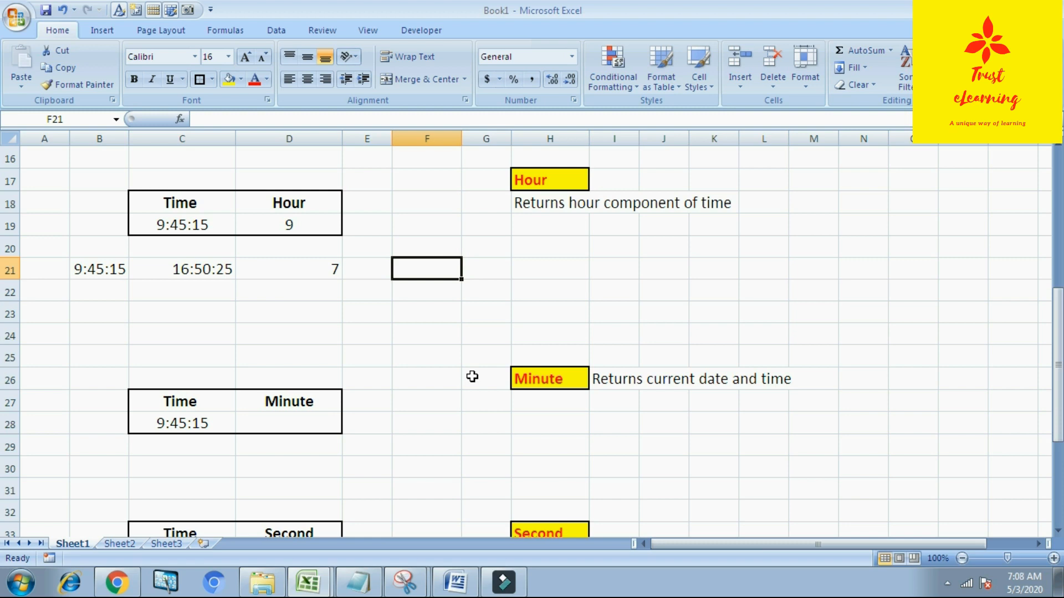
key("Down")
key("Down")
key("Down")
key("Down")
key("Down")
key("Down")
key("Down")
key("Left")
key("Left")
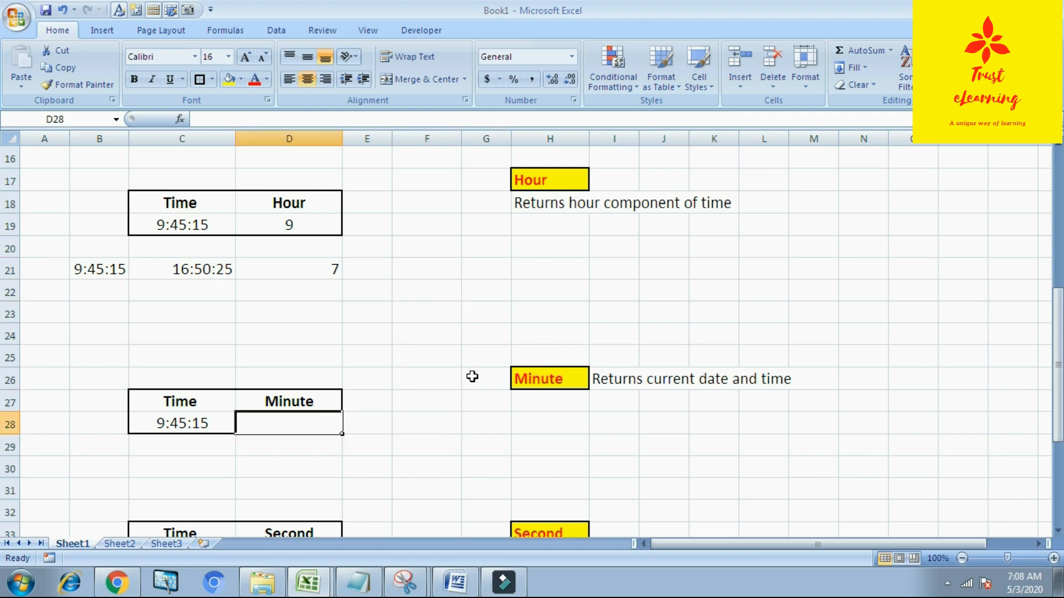
type("+mi")
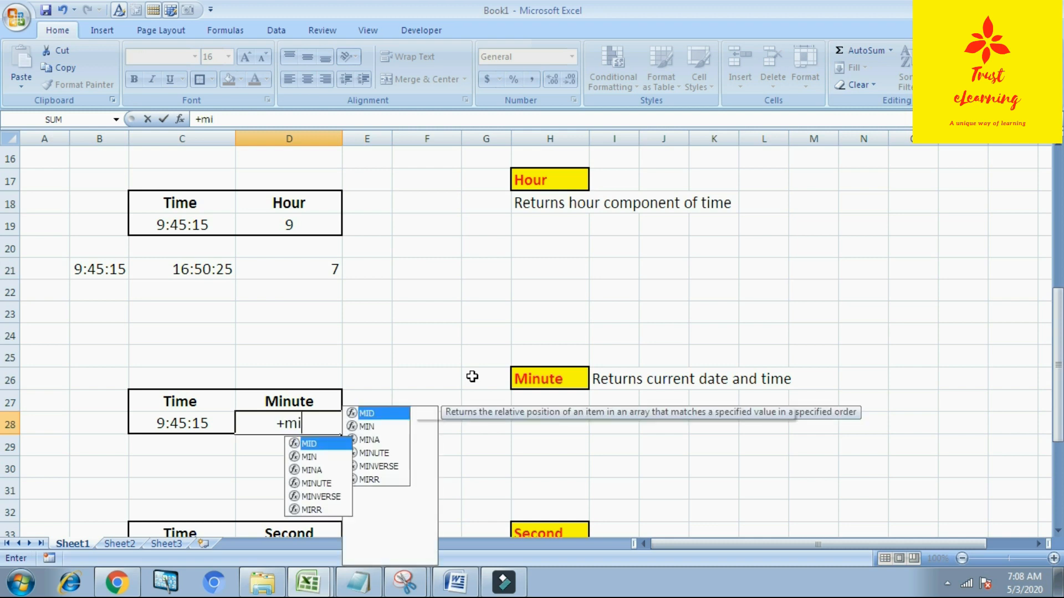
type("nut")
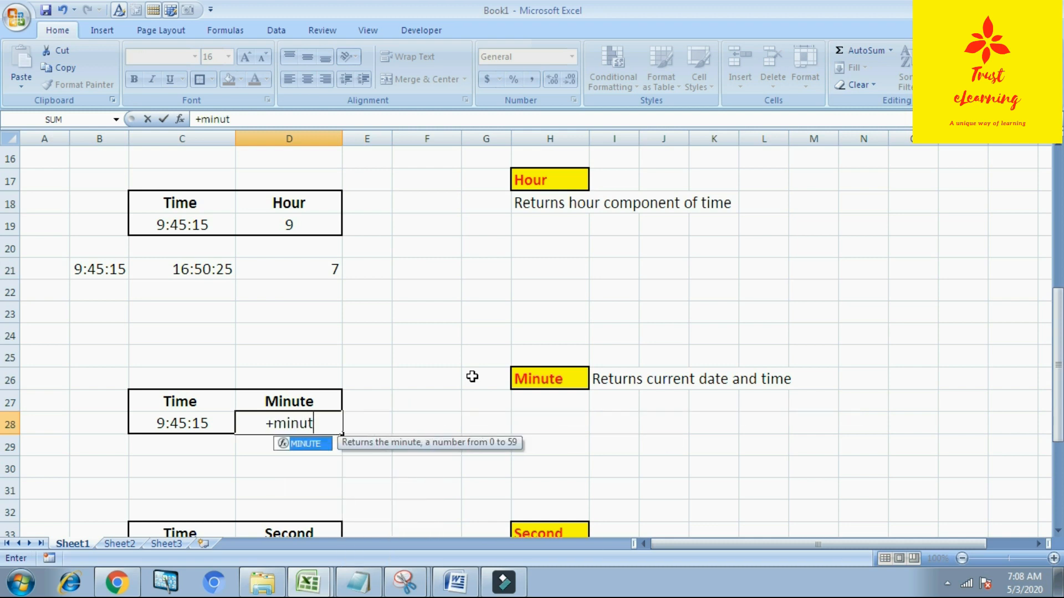
type("e(")
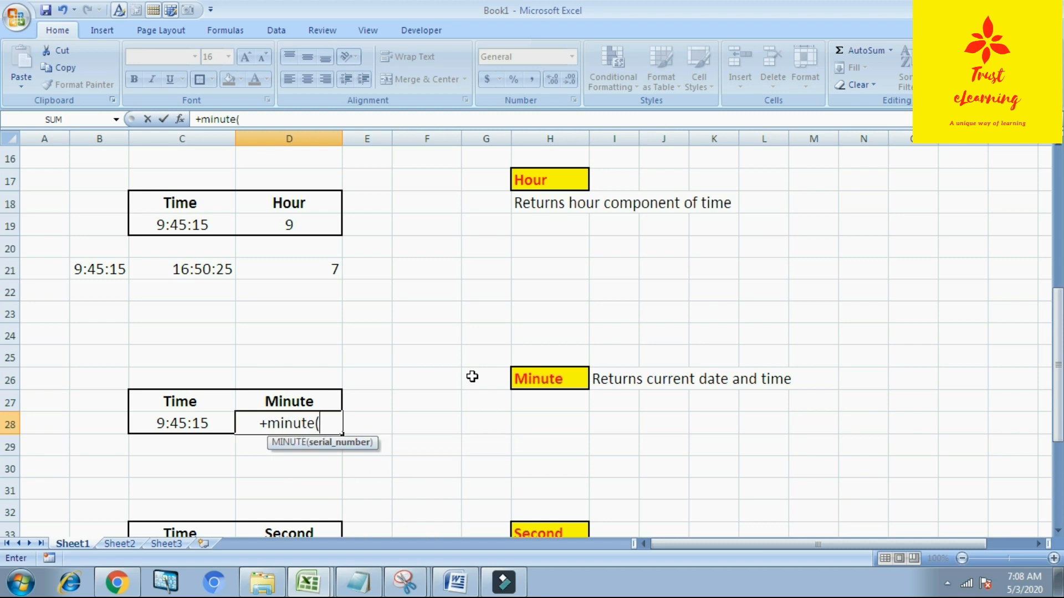
left_click(189, 424)
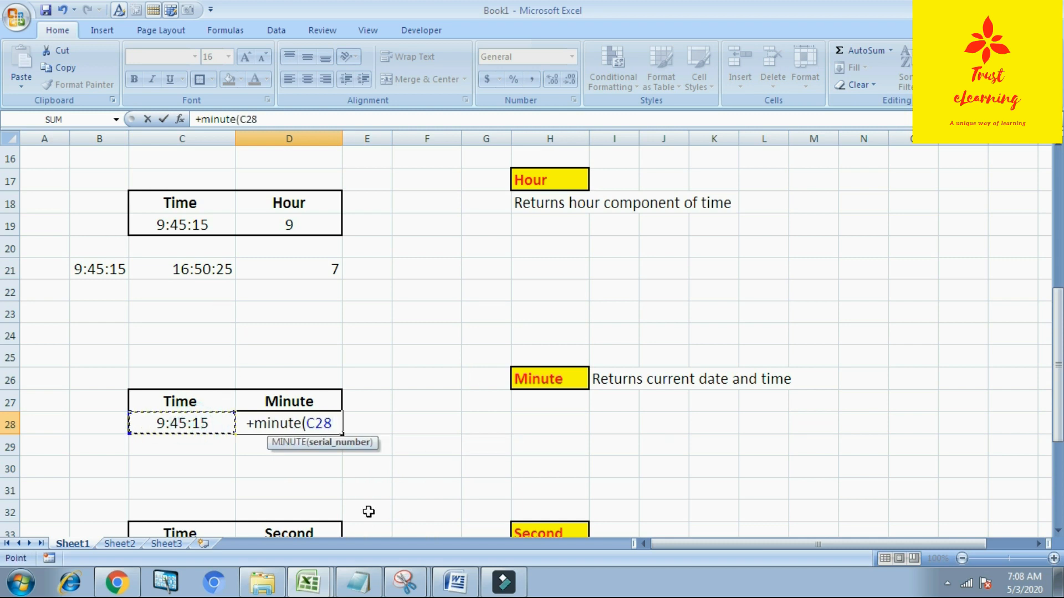
type(")")
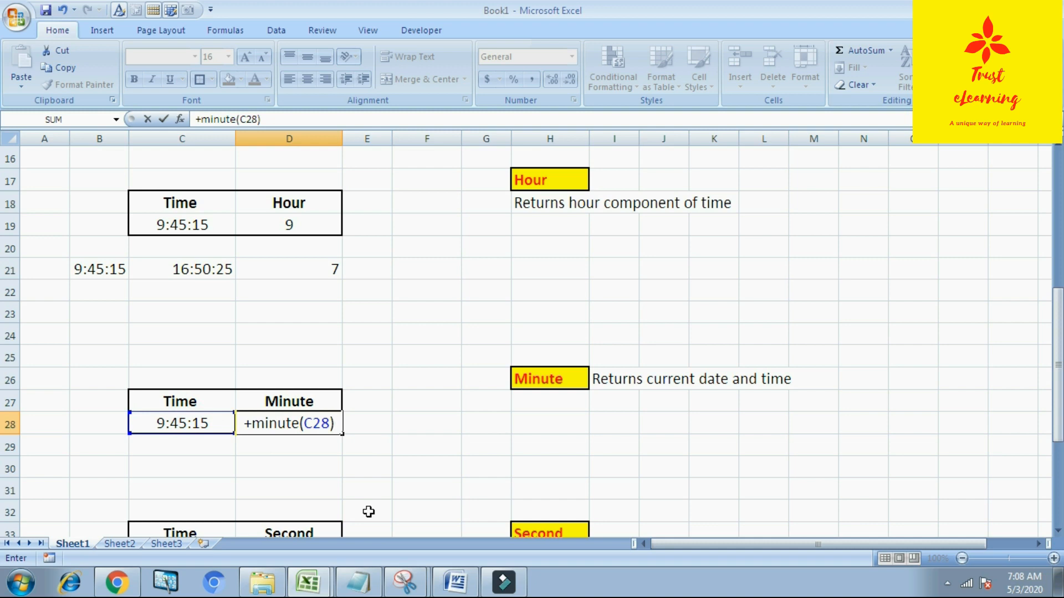
key("Return")
Step: Enter the formula +second(C34) in the Second cell beside the time in row 34
key("Up")
key("Right")
key("Right")
key("Down")
key("Down")
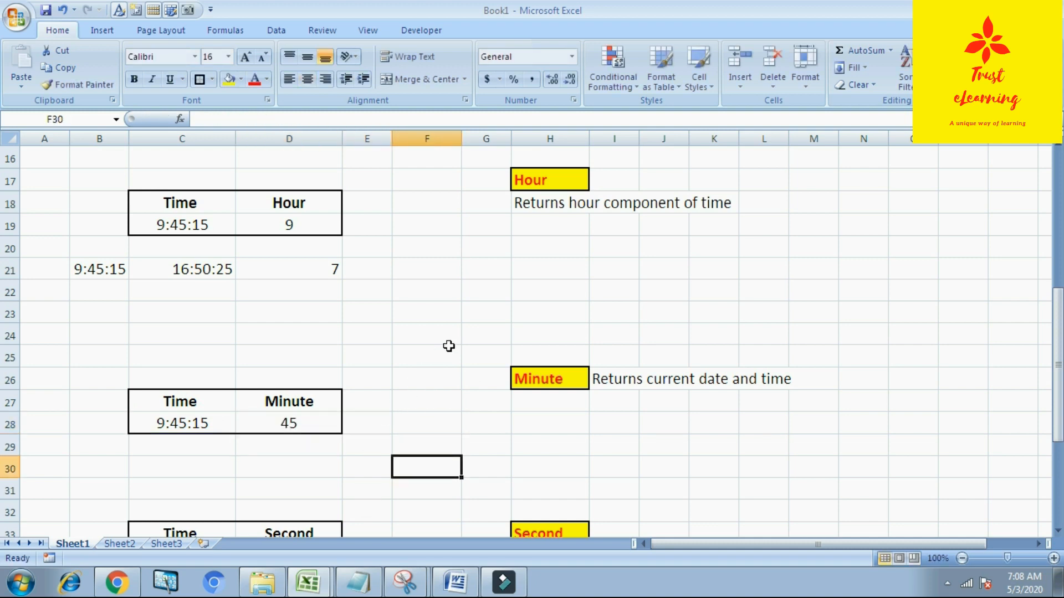
scroll(449, 346, "down", 1)
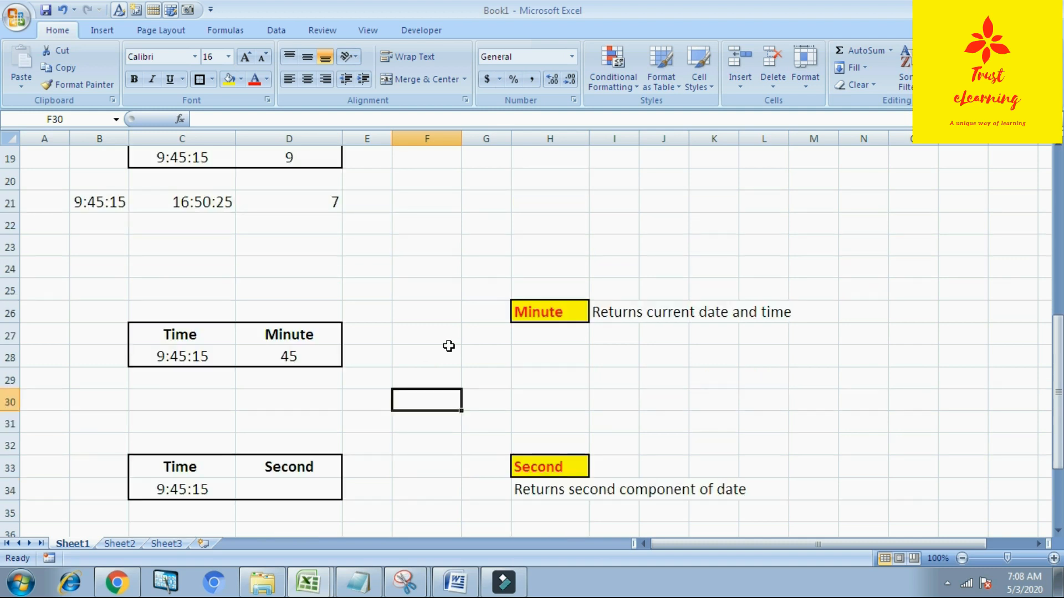
left_click(305, 481)
scroll(449, 471, "down", 1)
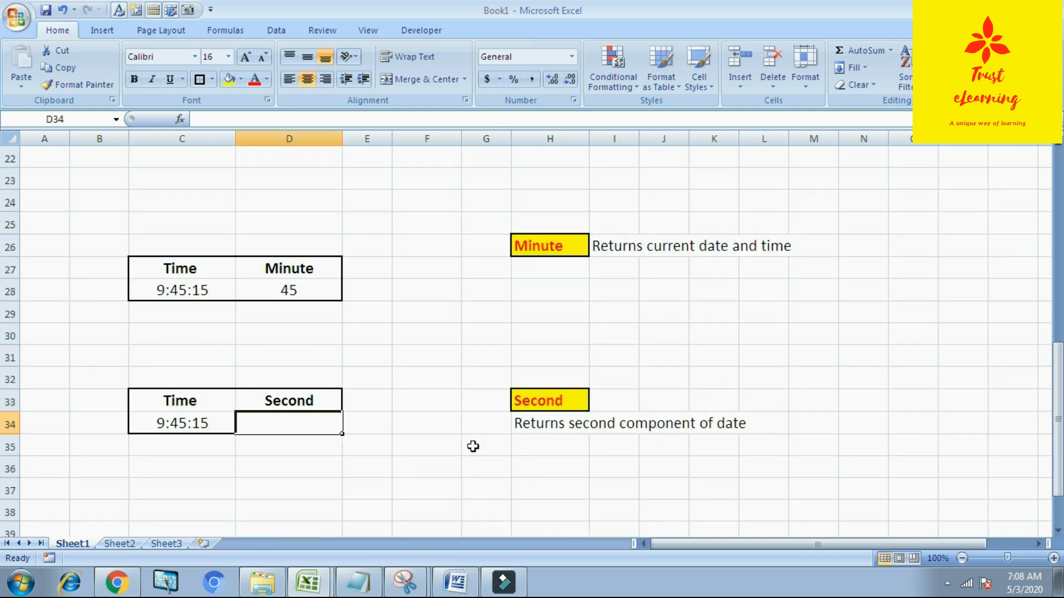
type("+")
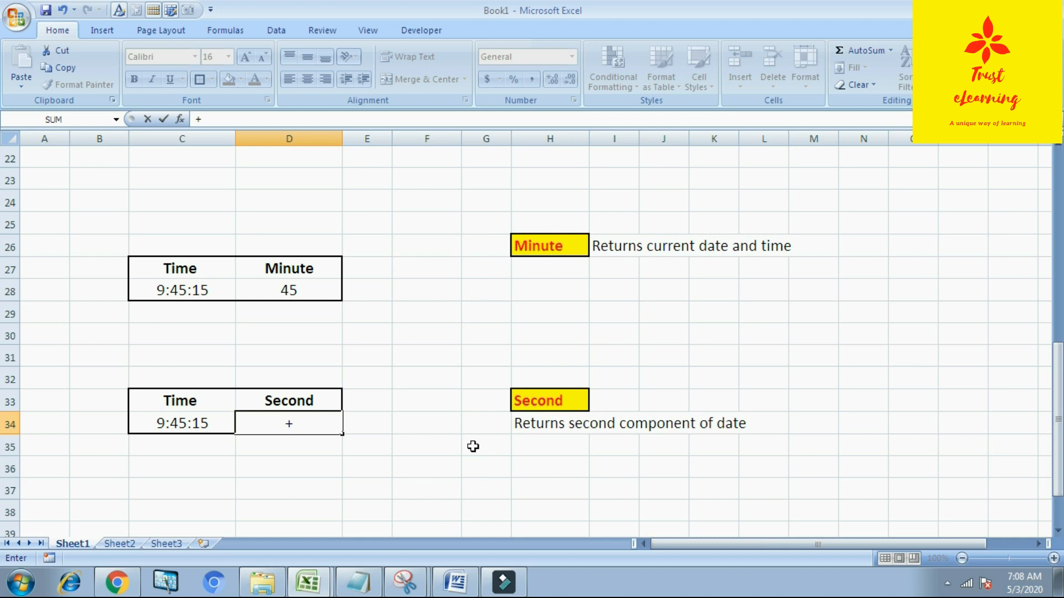
type("second")
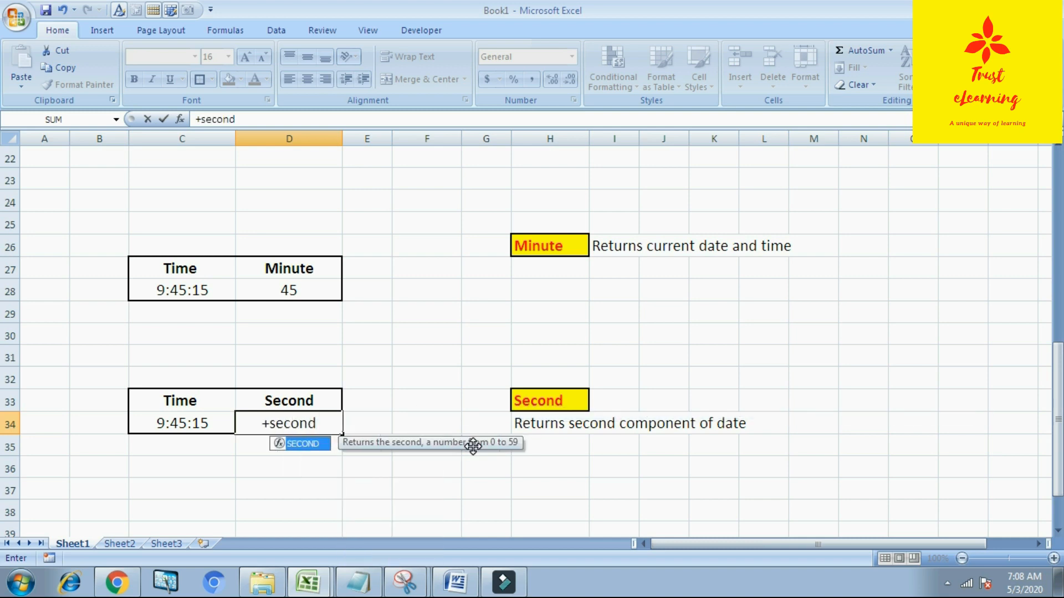
type("(")
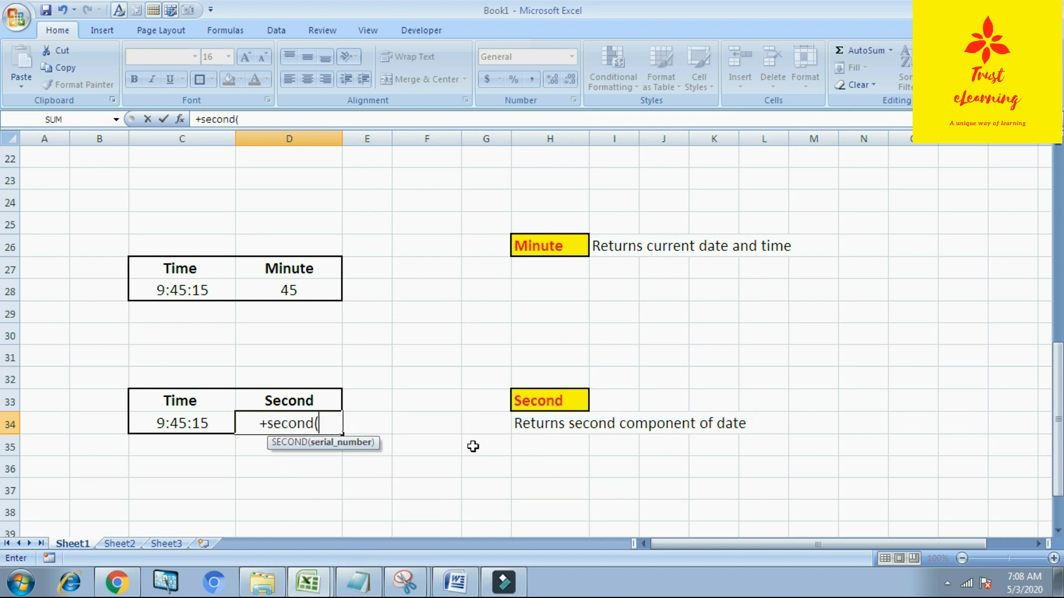
left_click(174, 423)
key("Return")
Step: Enter the formula +now() in the cell next to Now and widen column D to fit the result
key("Up")
key("Right")
key("Right")
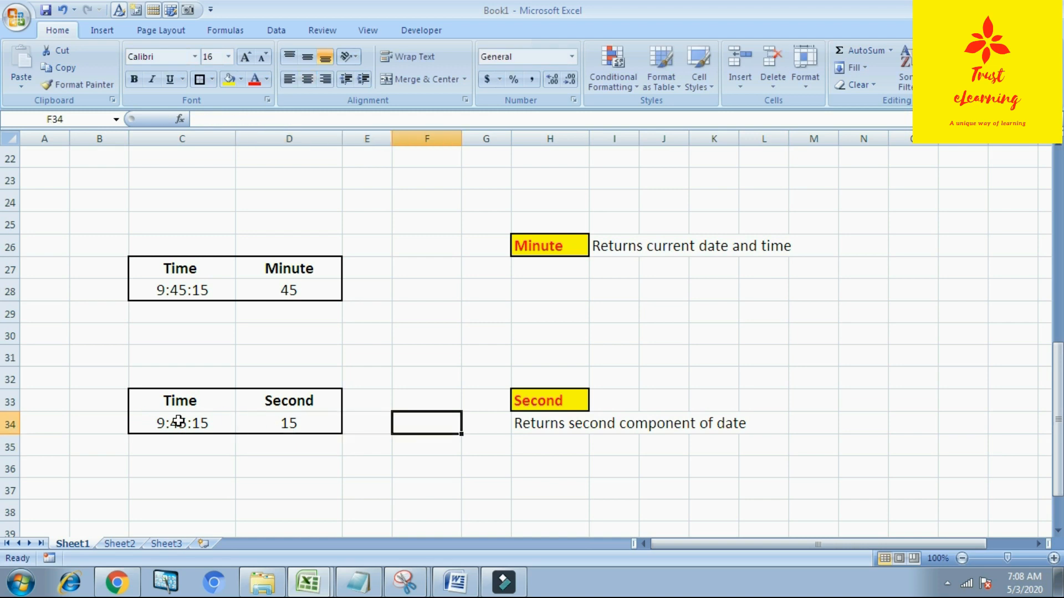
left_click(399, 464)
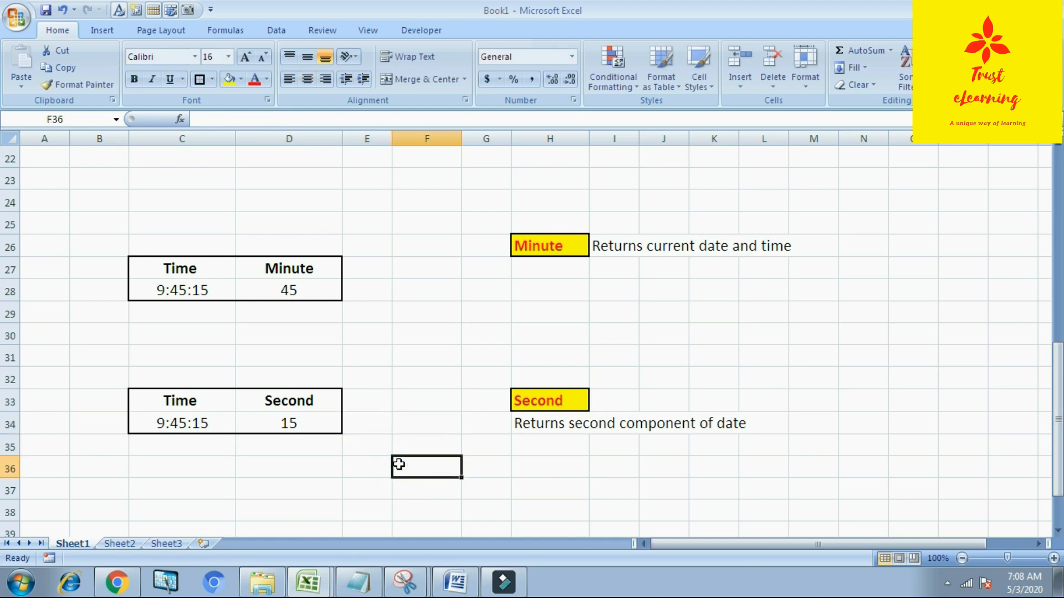
scroll(399, 465, "down", 4)
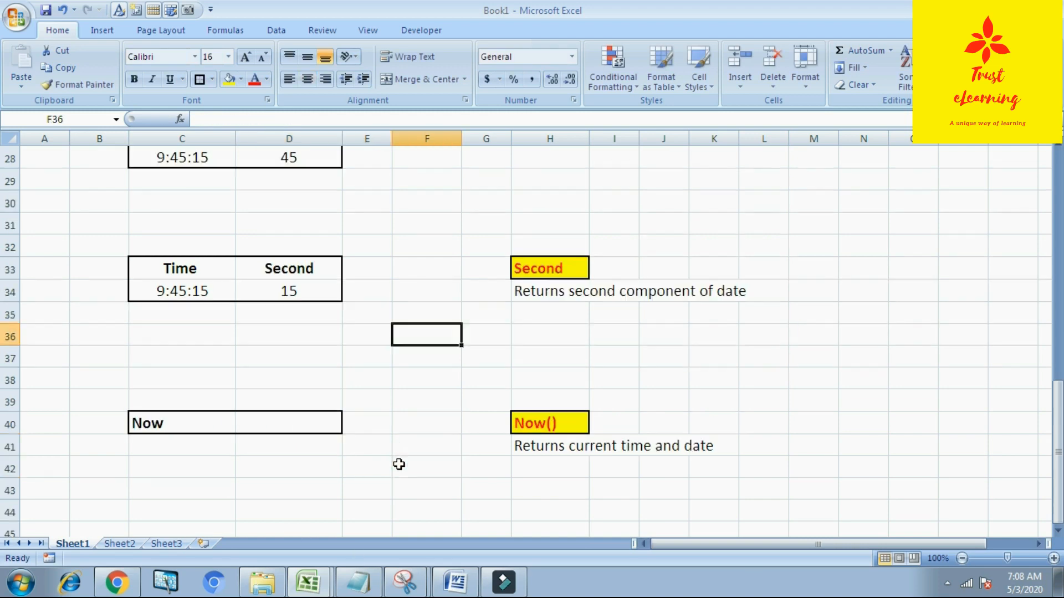
scroll(226, 395, "down", 1)
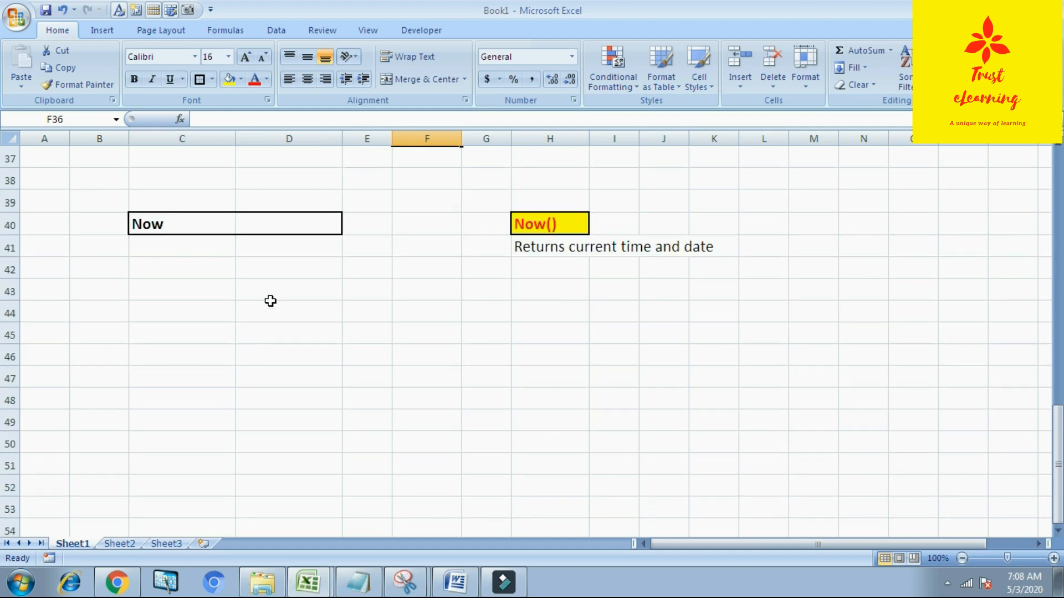
left_click(288, 227)
type("+")
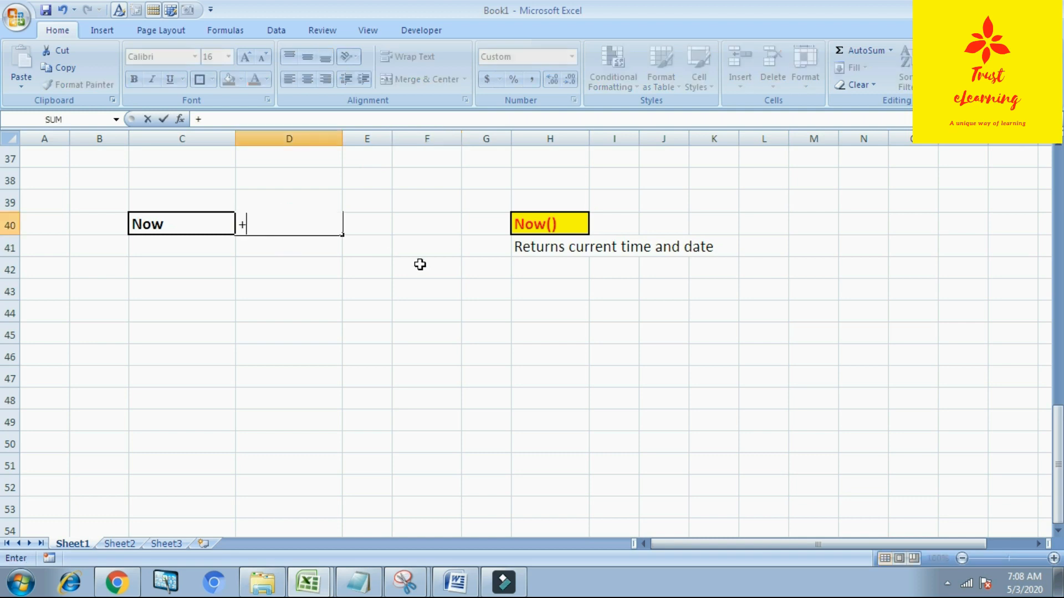
type("now")
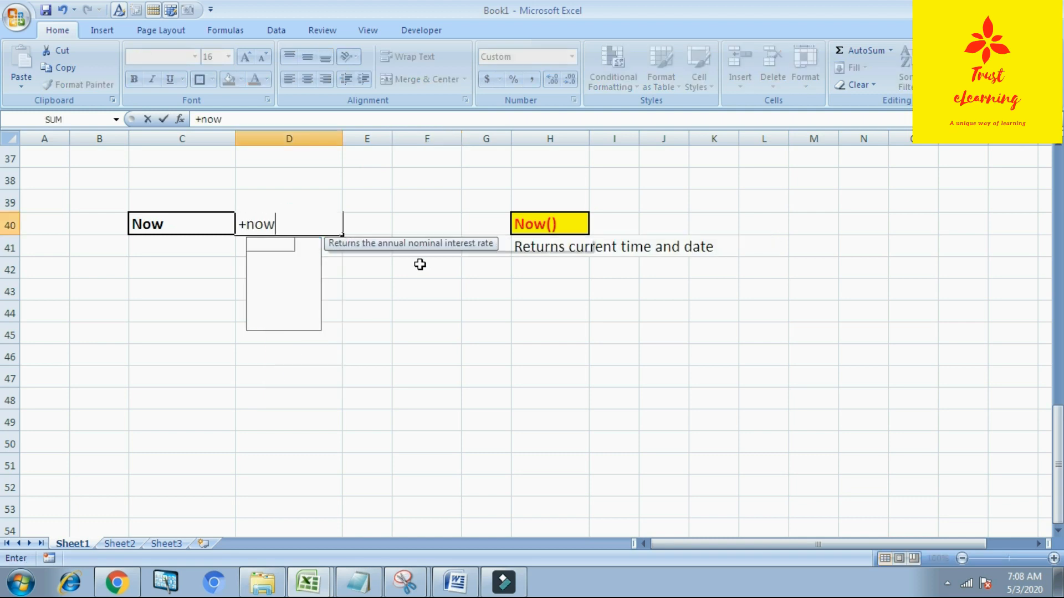
type("(")
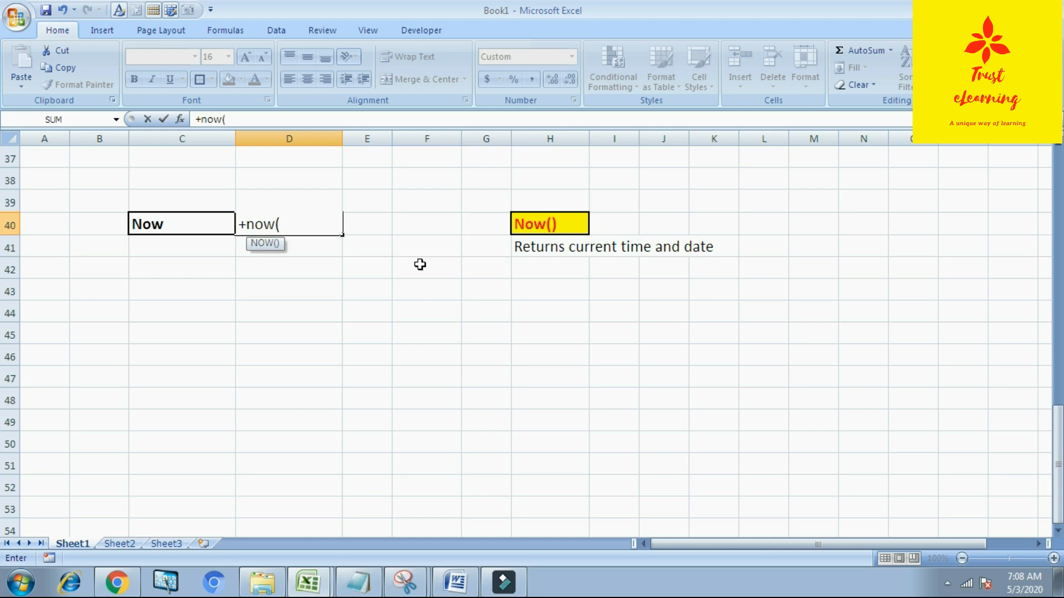
type(")")
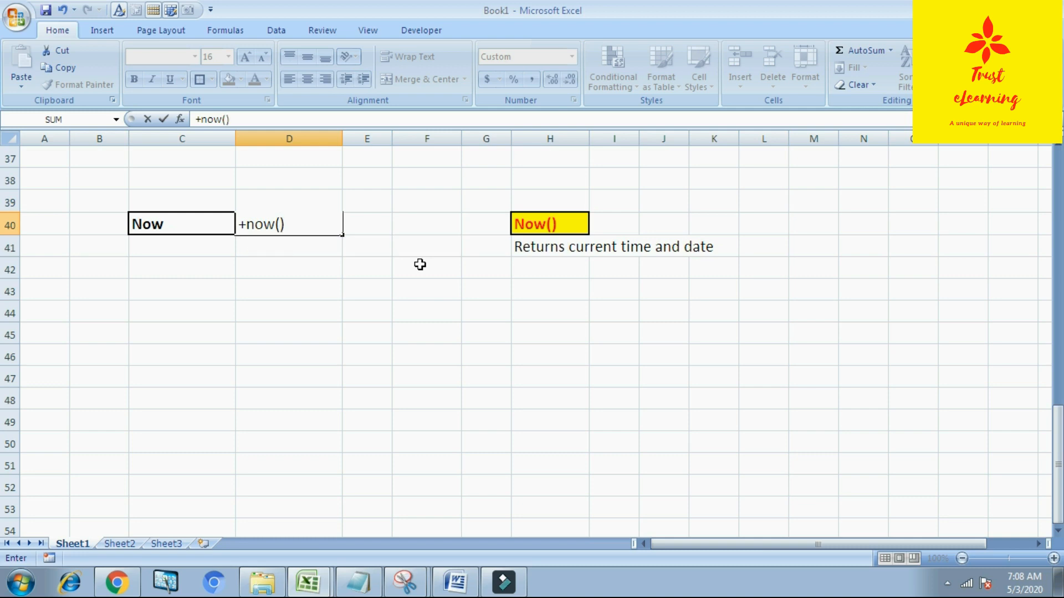
key("Return")
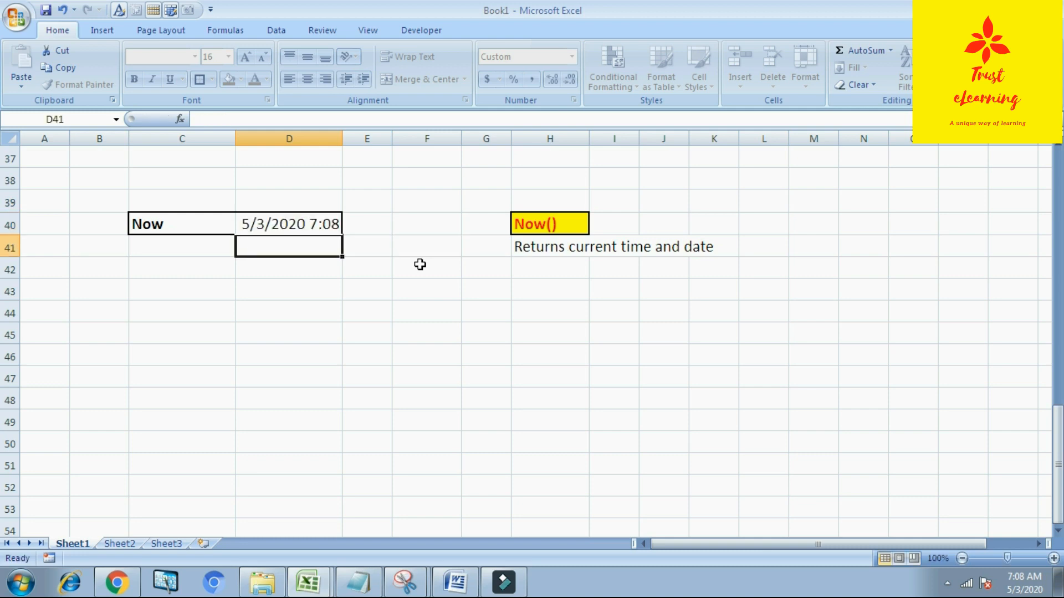
key("Up")
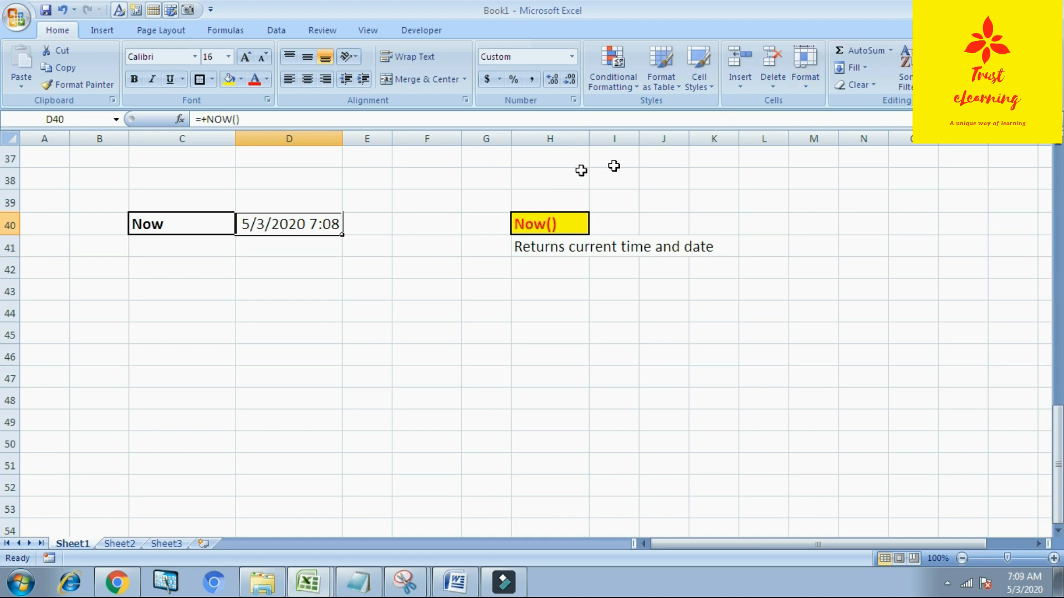
left_click_drag(343, 140, 369, 147)
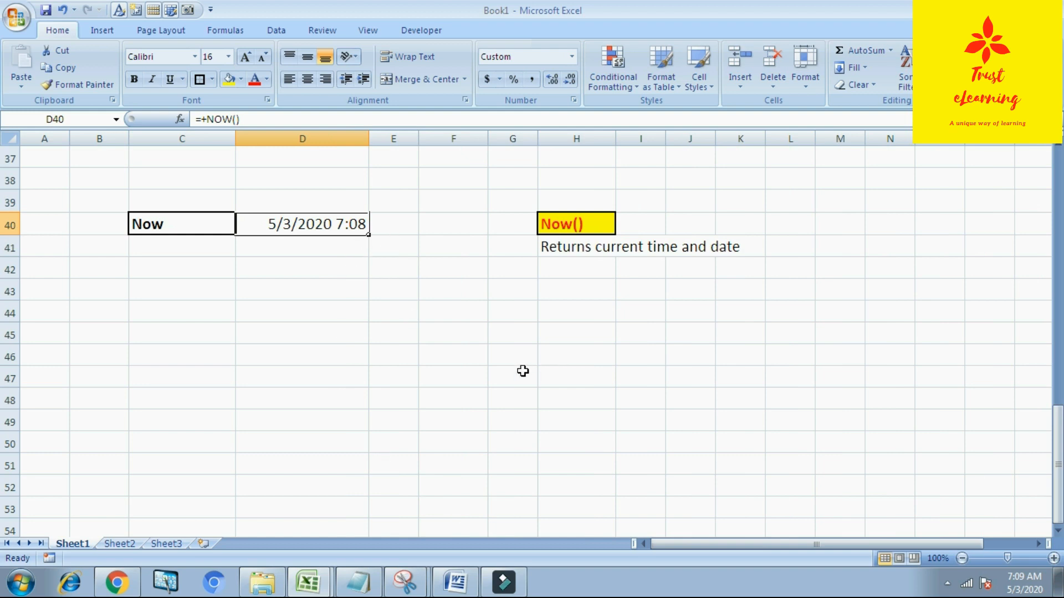
Step: Switch to Sheet2 to review the list of time functions, then return to Sheet1
scroll(577, 374, "up", 12)
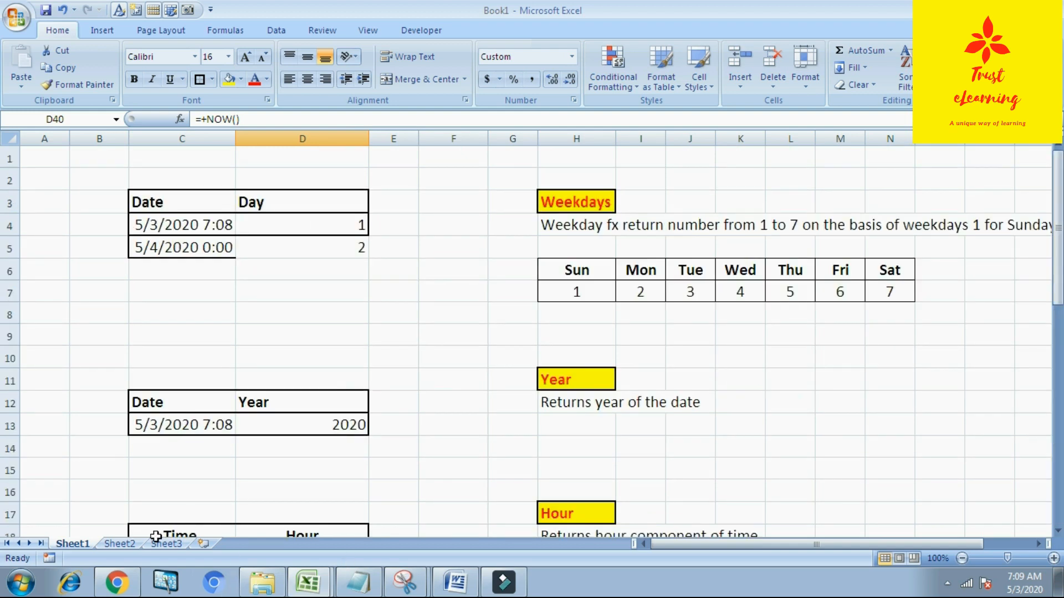
left_click(119, 544)
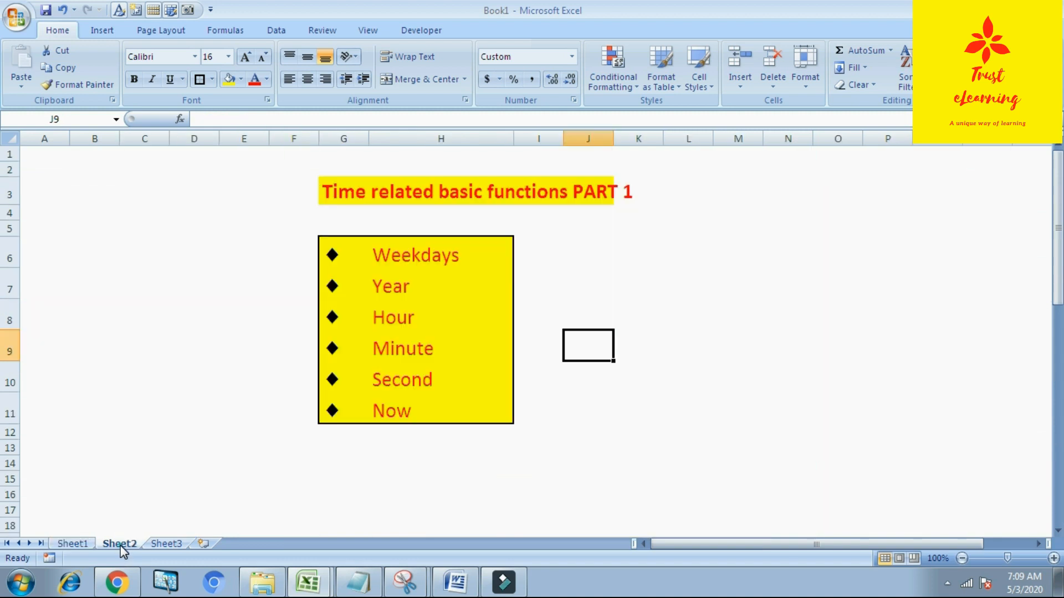
left_click(642, 276)
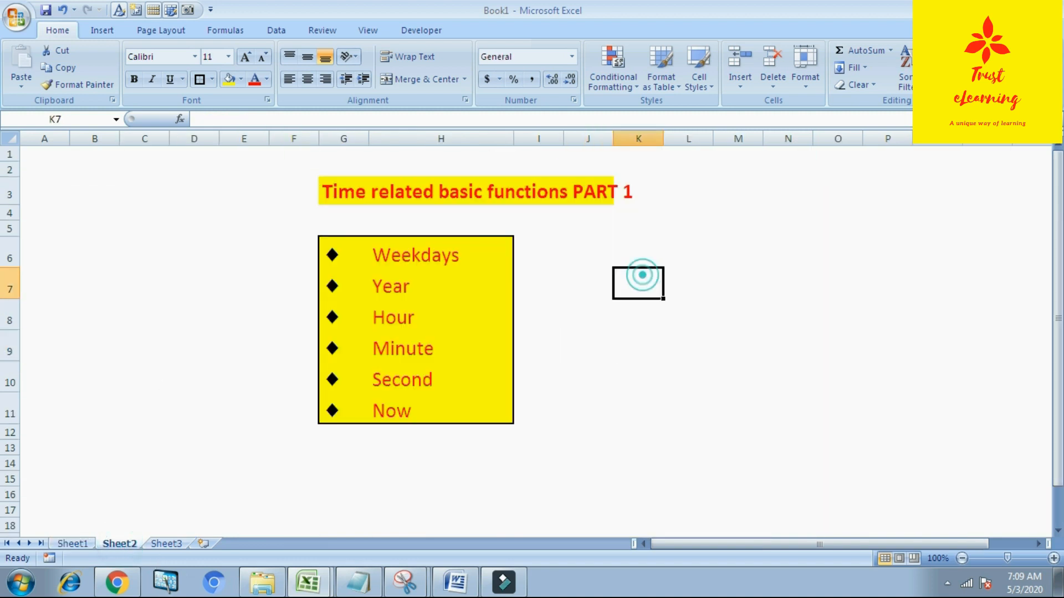
left_click(84, 543)
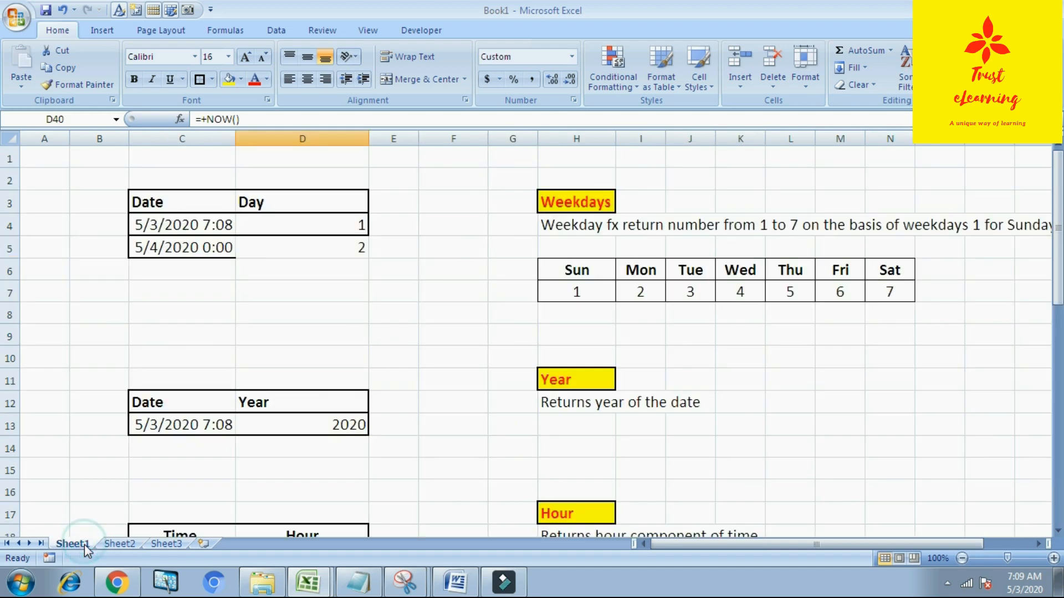